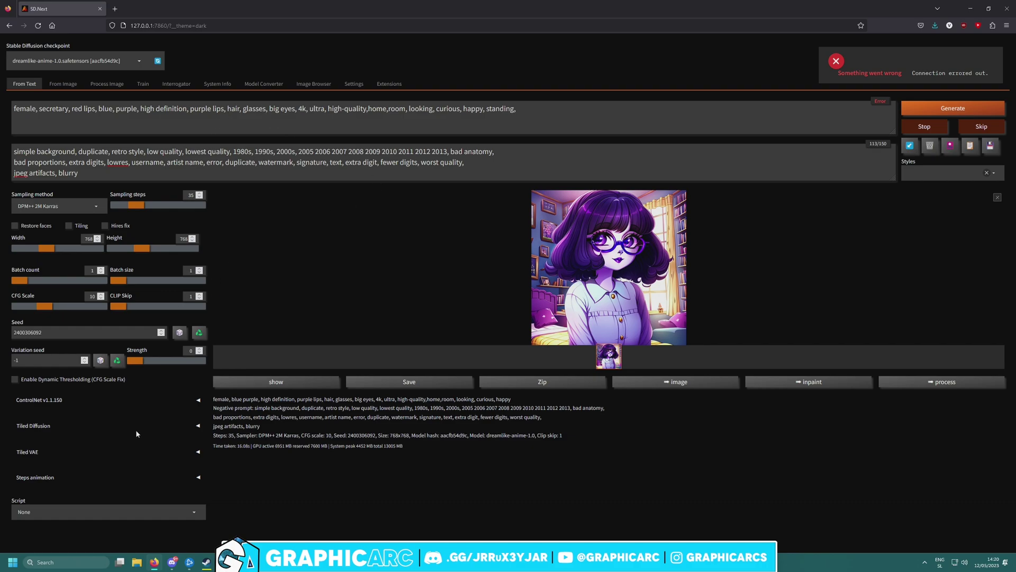
Step: Search 'turn' from the taskbar to open the Windows Features dialog
left_click(53, 563)
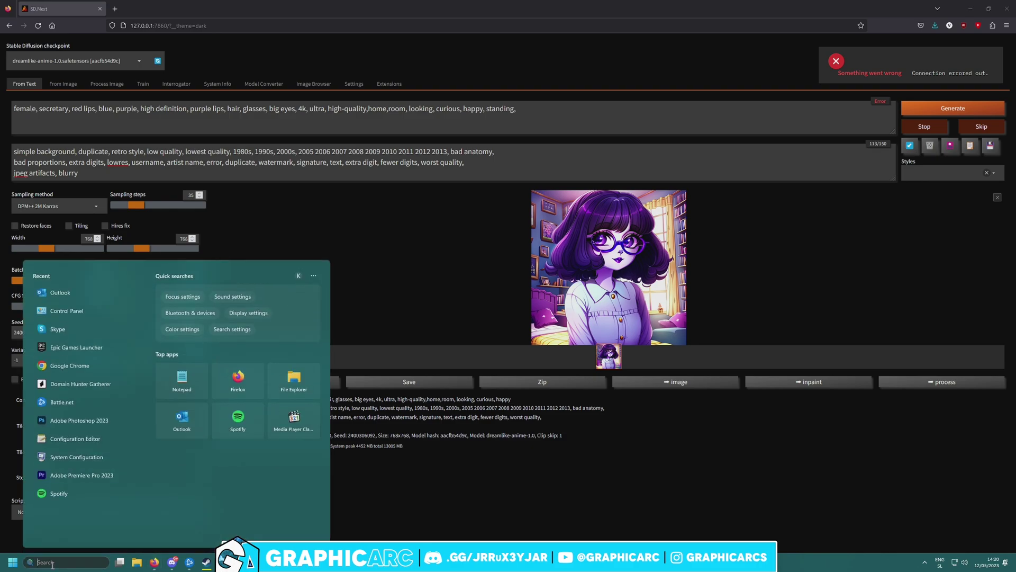
type("turn")
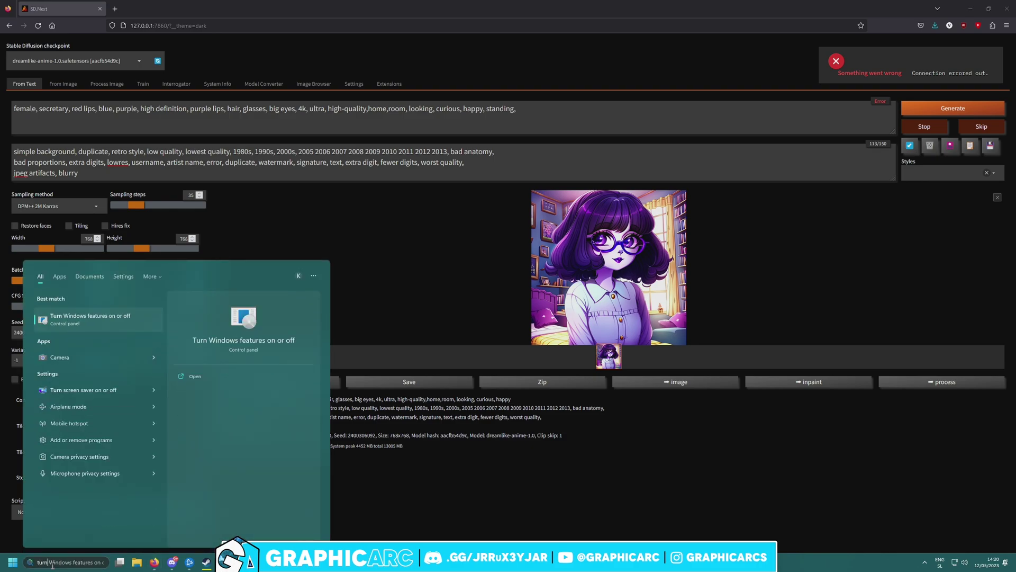
key("Return")
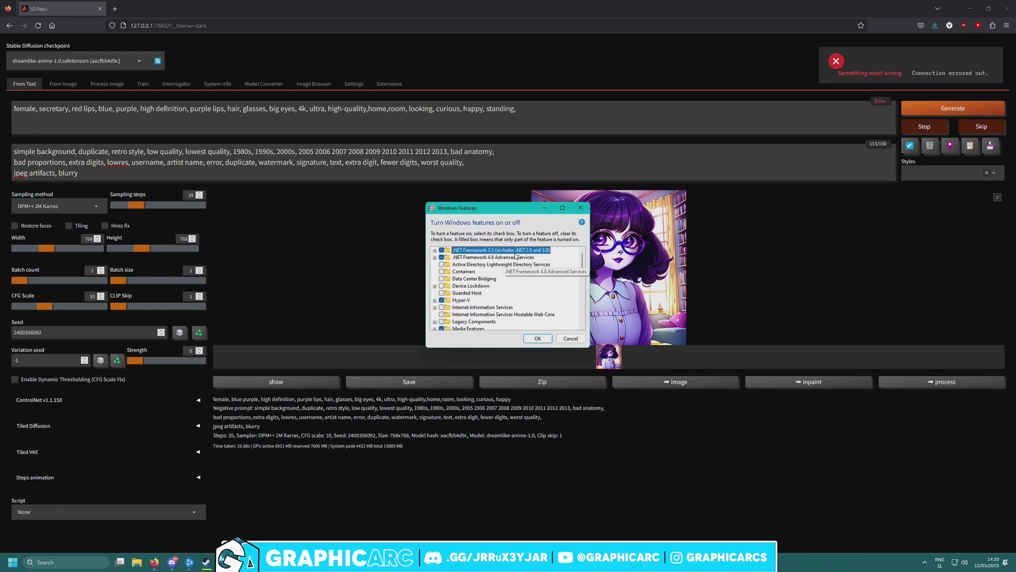
Step: Scroll the feature list to check Hyper-V, Virtual Machine Platform and Windows Subsystem for Linux
scroll(582, 274, "down", 1)
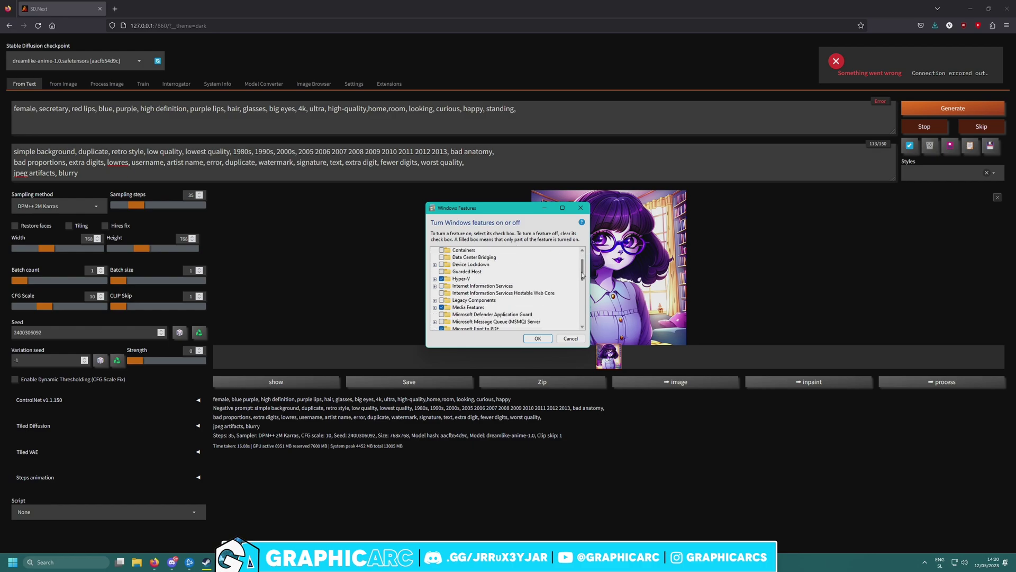
left_click_drag(582, 274, 581, 320)
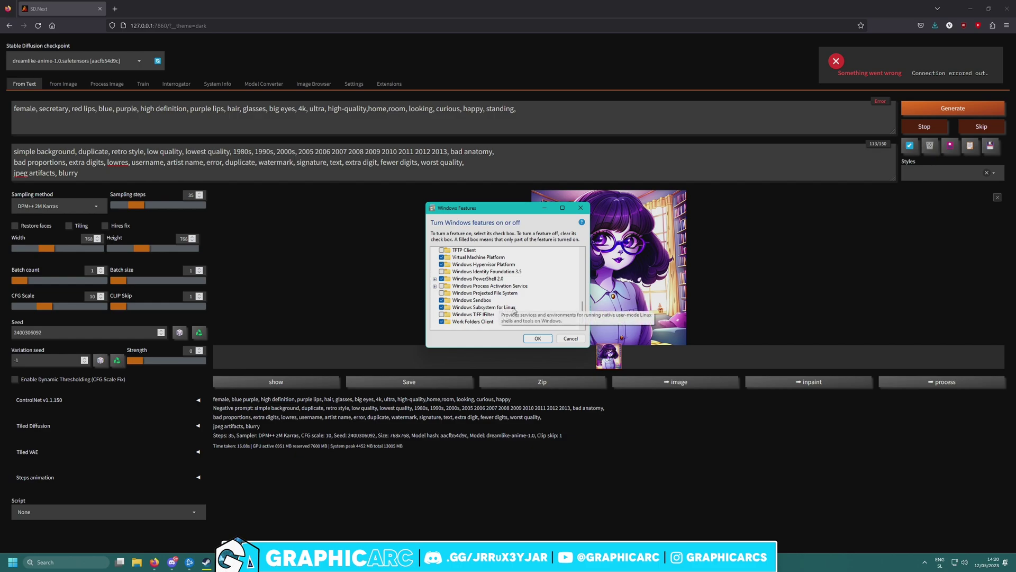
scroll(535, 309, "up", 3)
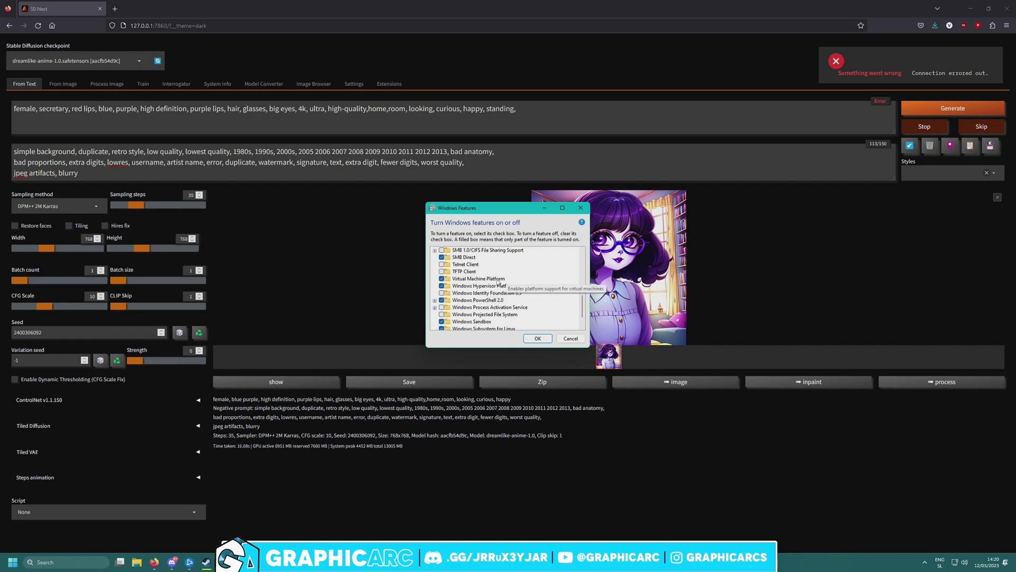
scroll(498, 282, "up", 6)
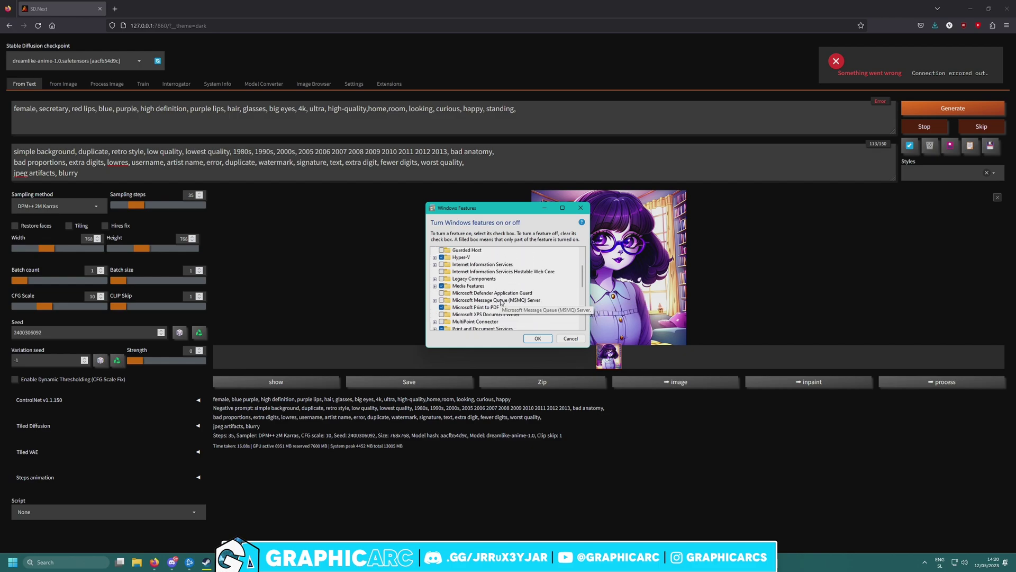
scroll(502, 303, "down", 3)
right_click(137, 562)
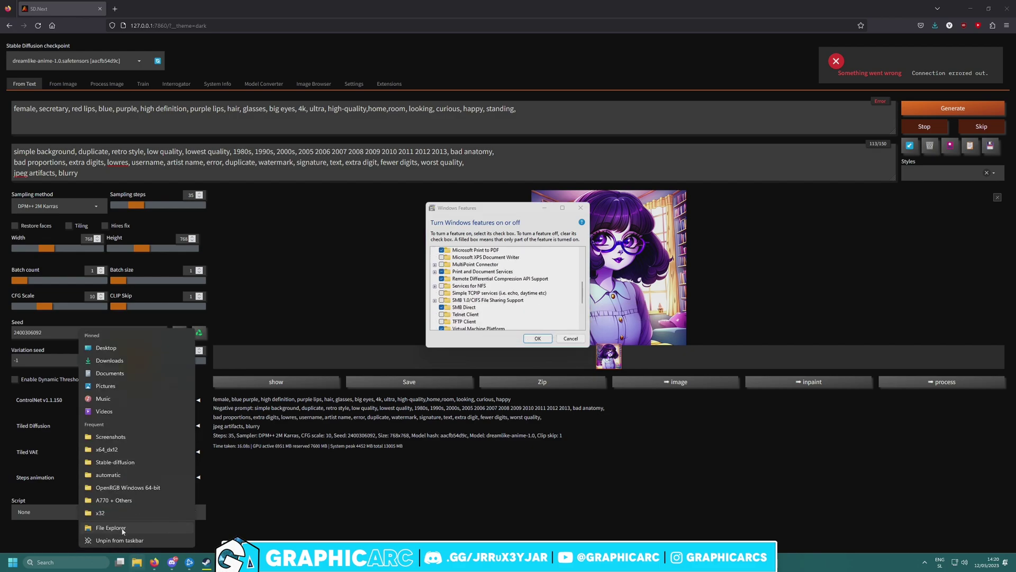
Step: In a new File Explorer window, browse Linux > Ubuntu-22.04 > home
left_click(123, 530)
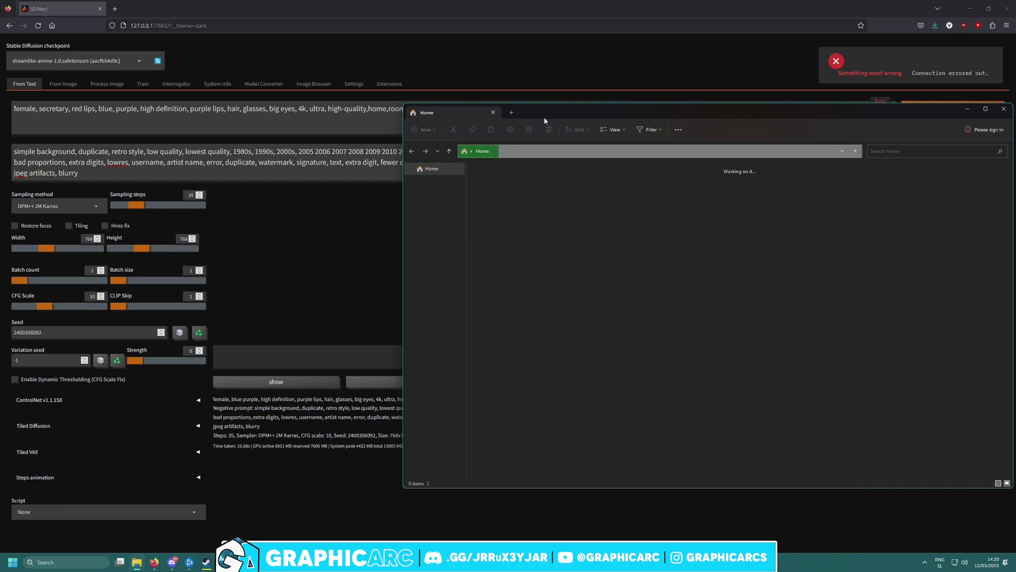
left_click(438, 411)
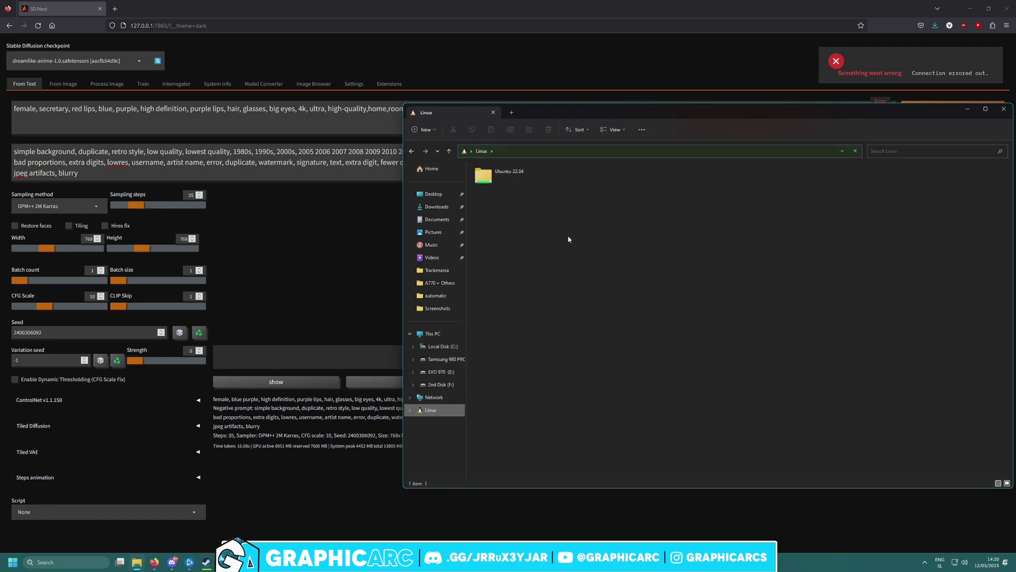
left_click_drag(577, 112, 490, 113)
double_click(419, 182)
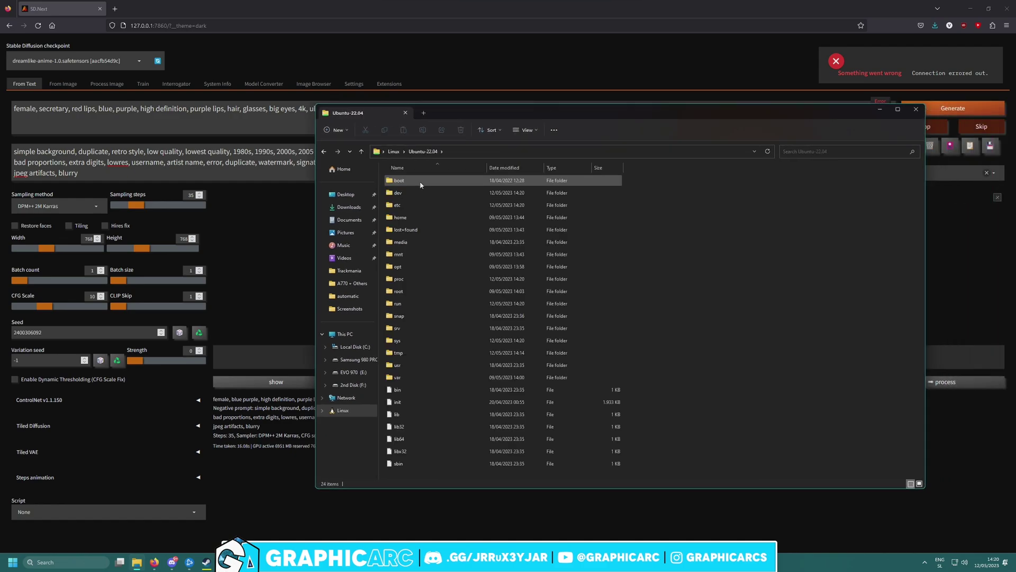
double_click(415, 220)
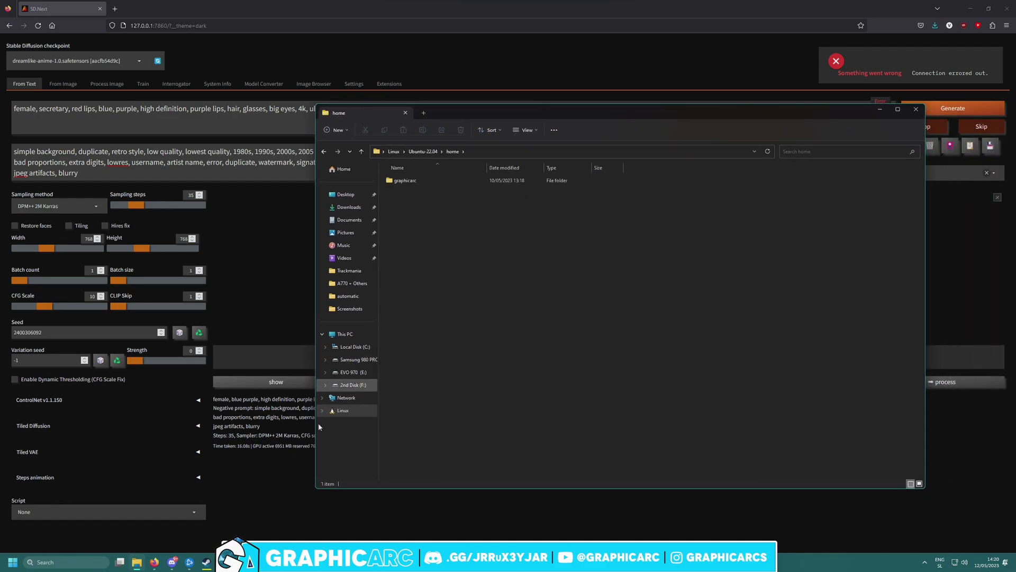
Step: Search 'ub' and launch the Ubuntu 22.04.2 LTS terminal
left_click(69, 561)
type("ub")
left_click(94, 323)
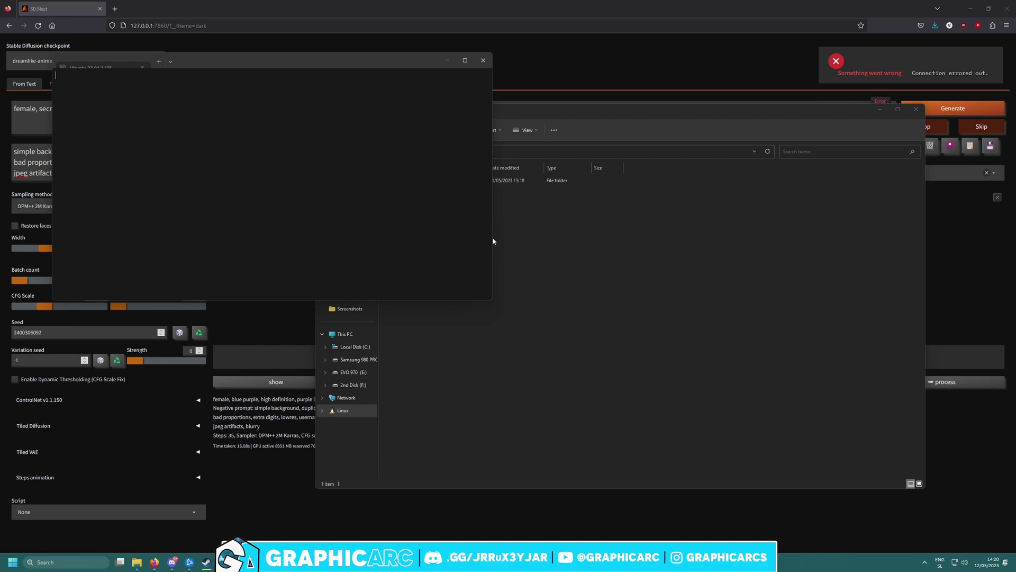
Step: Minimize the Ubuntu terminal, review the feature list, and cancel Windows Features without applying changes
left_click(448, 60)
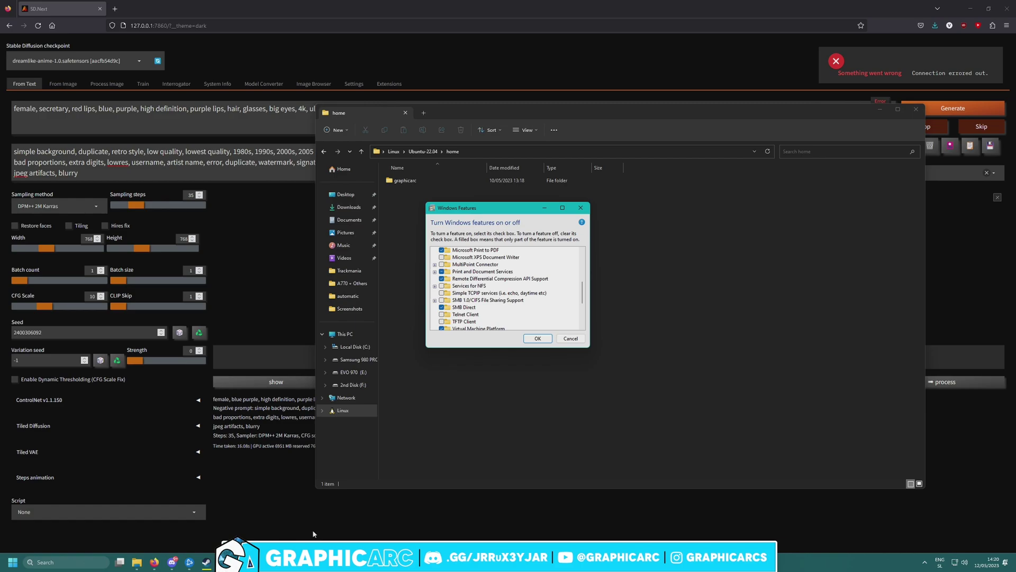
scroll(509, 315, "down", 4)
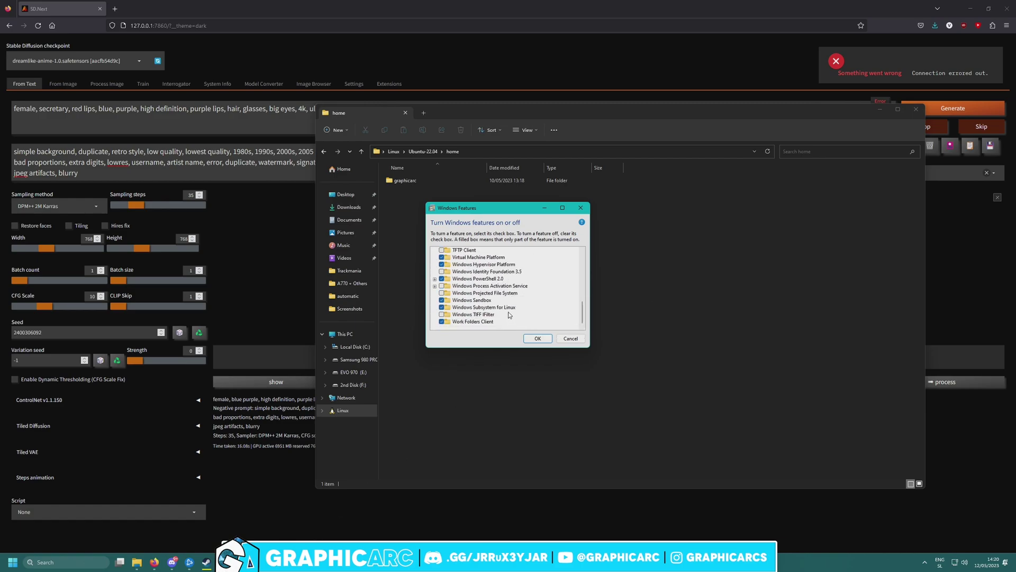
scroll(549, 302, "up", 1)
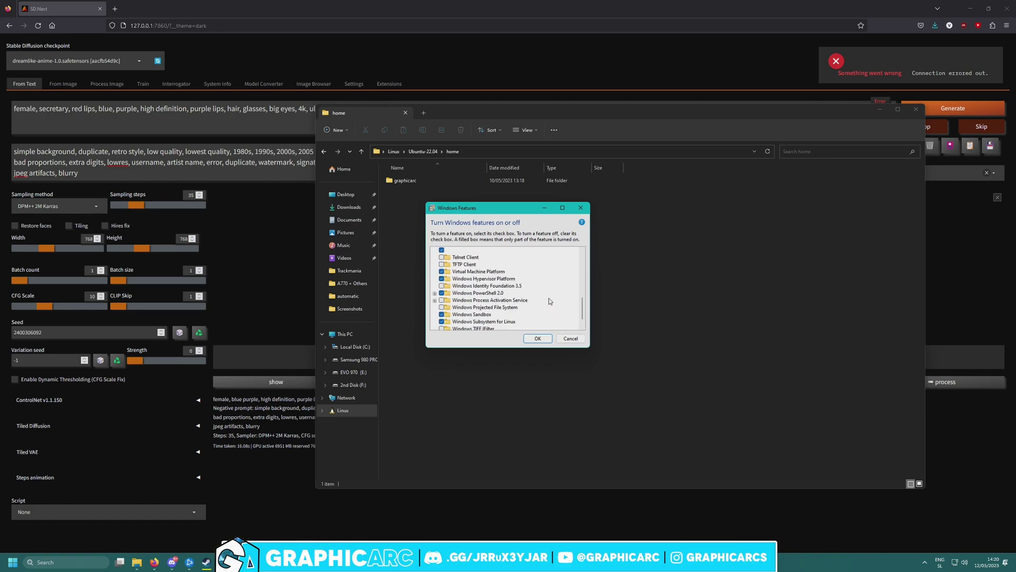
scroll(493, 289, "up", 1)
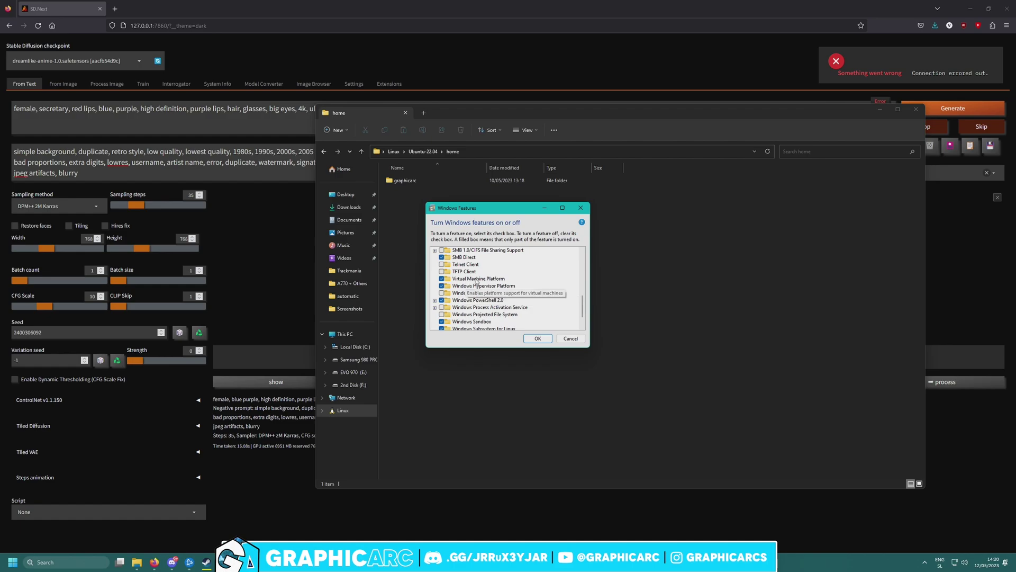
scroll(476, 286, "down", 2)
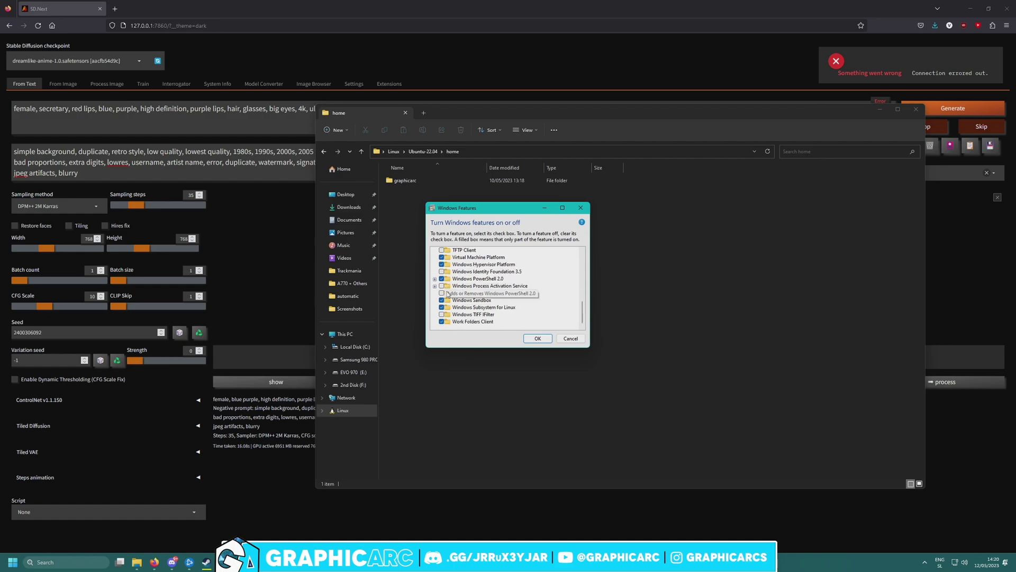
left_click(568, 342)
left_click(580, 340)
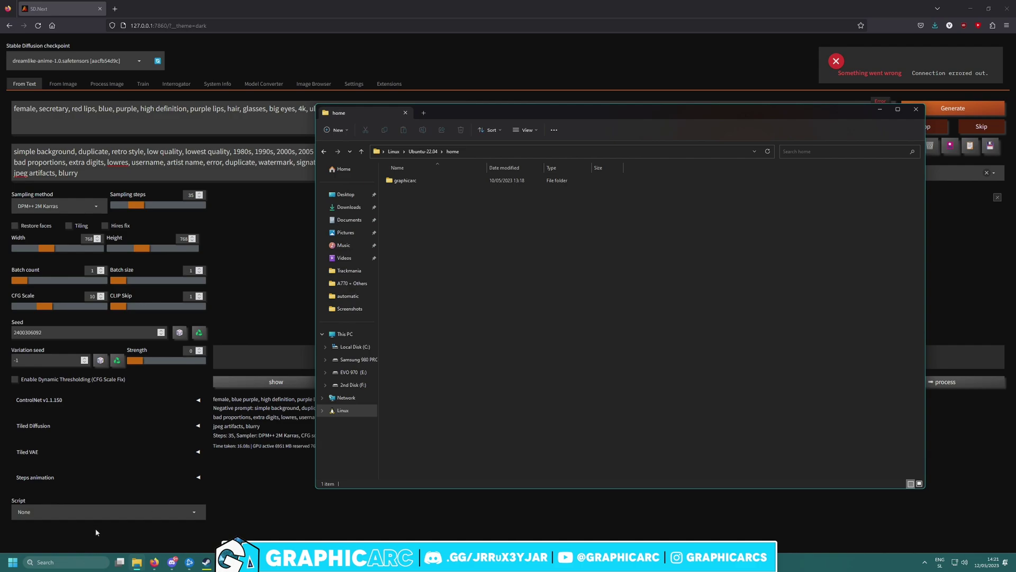
Step: Run Windows PowerShell as administrator and enter the wsl --update command at its prompt
left_click(69, 562)
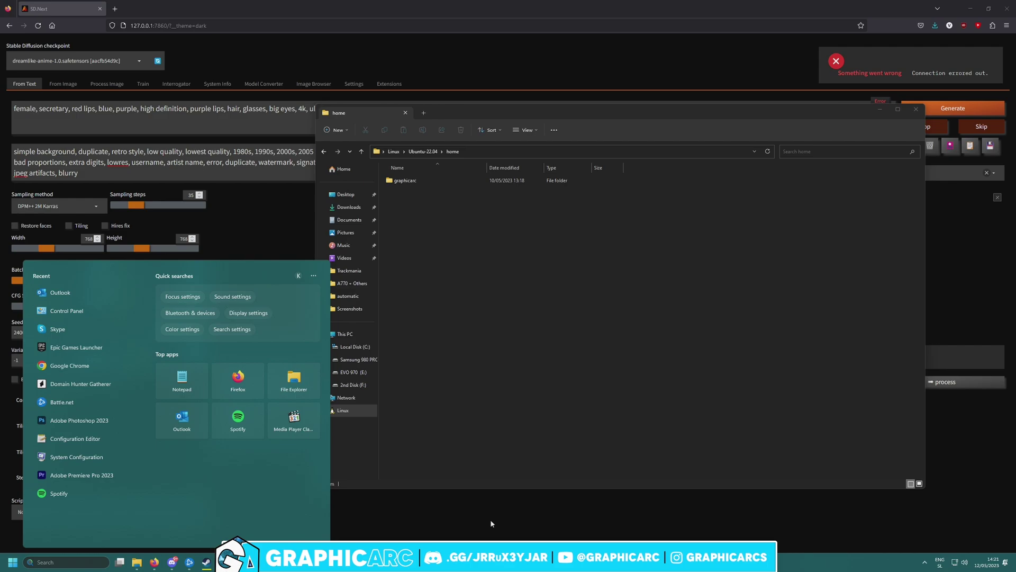
type("powershell")
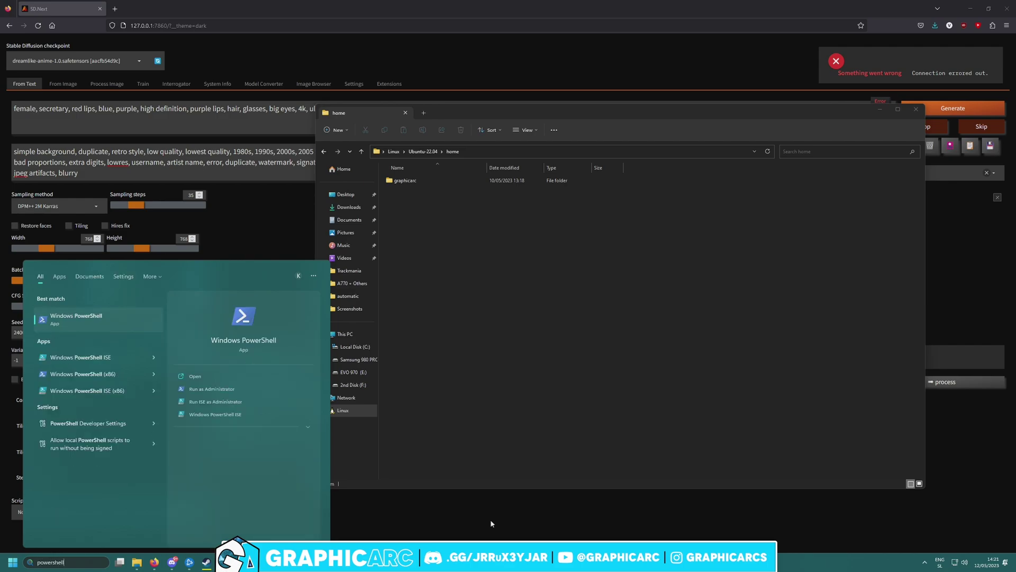
right_click(95, 318)
left_click(118, 319)
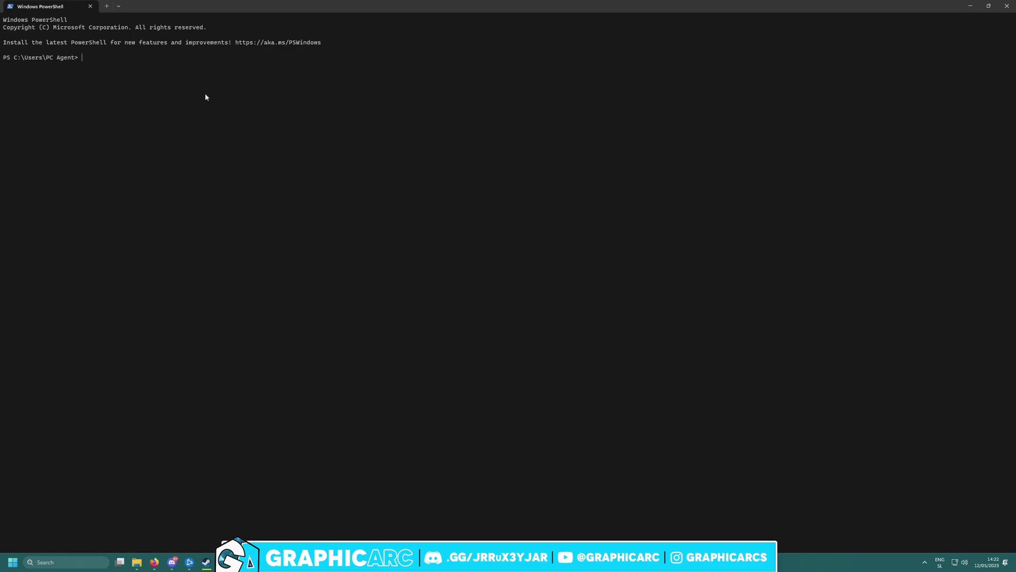
type("wsl --update")
Step: Search 'windows store' and launch the Microsoft Store
left_click(74, 562)
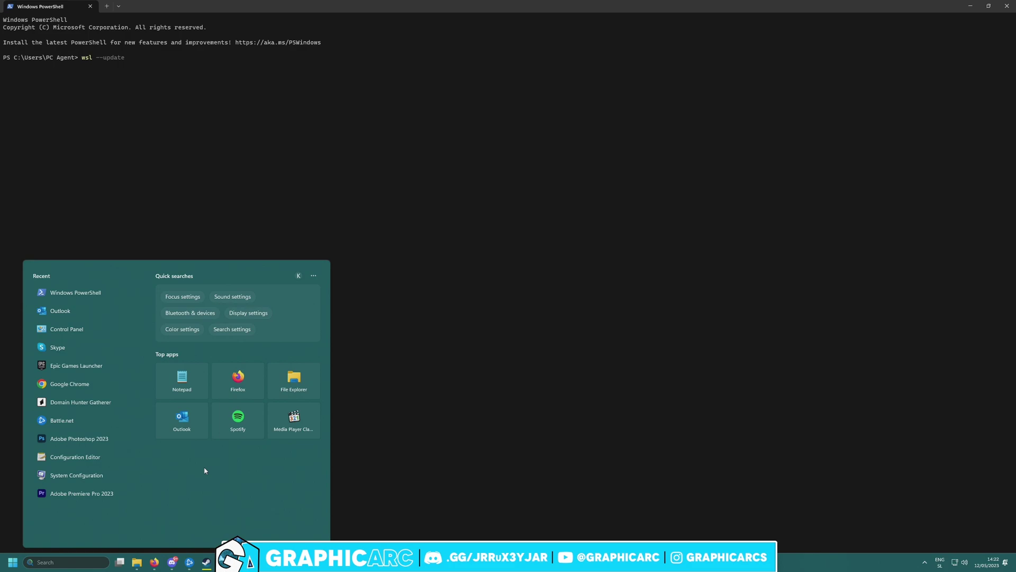
type("windows store")
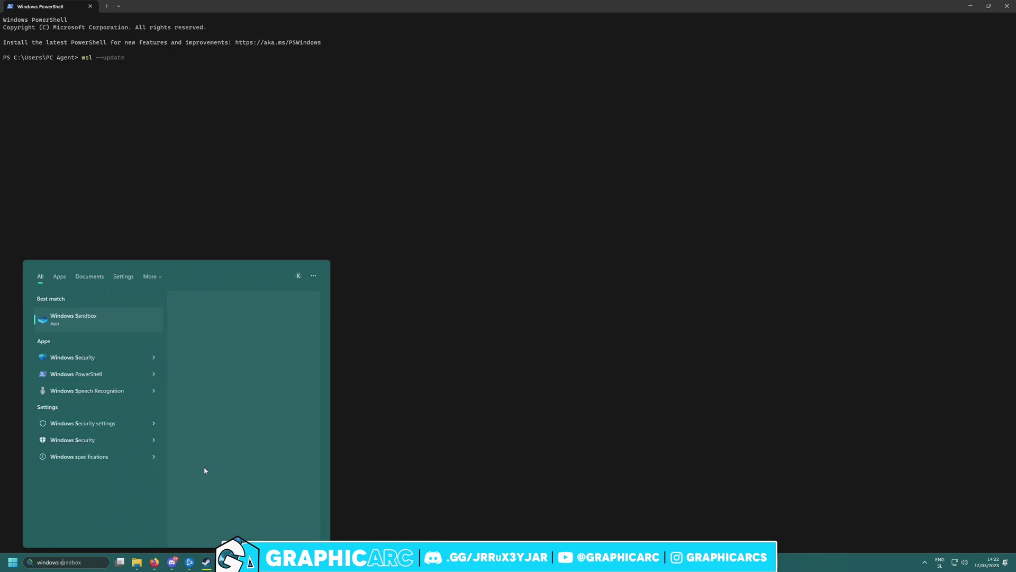
left_click(204, 470)
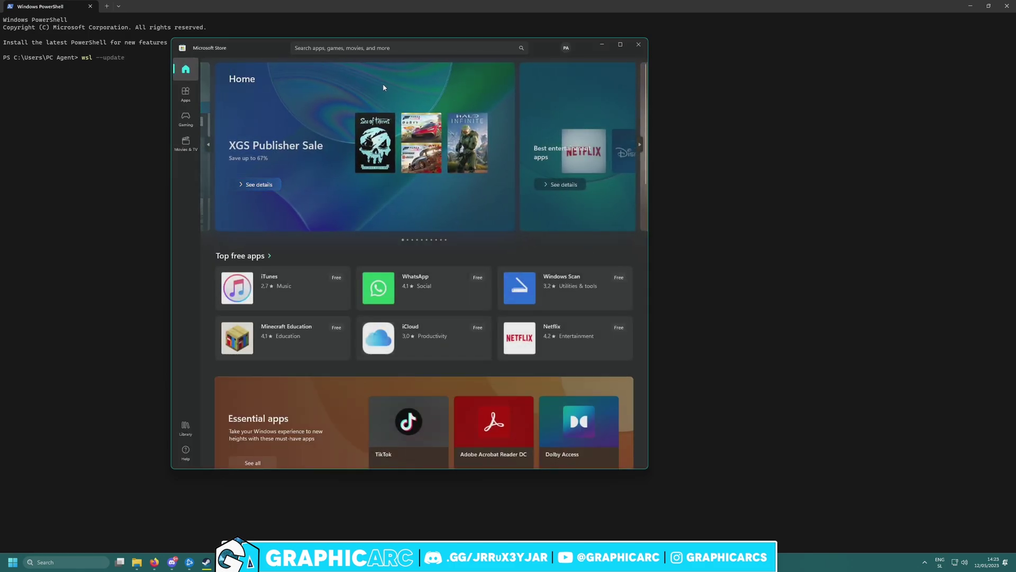
Step: Find Ubuntu 22.04.2 LTS in the Store and use Open on its page
left_click(339, 48)
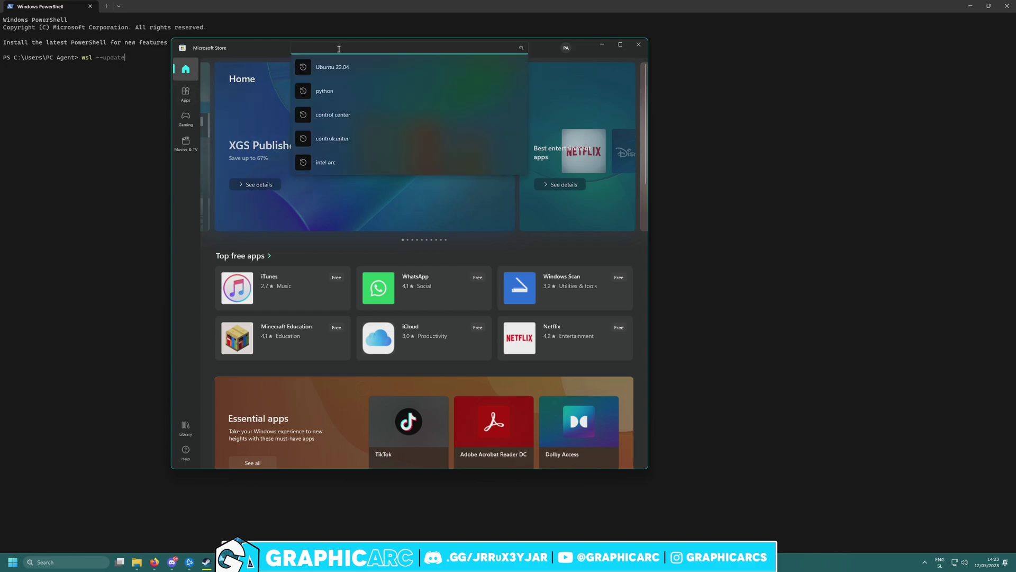
left_click(340, 74)
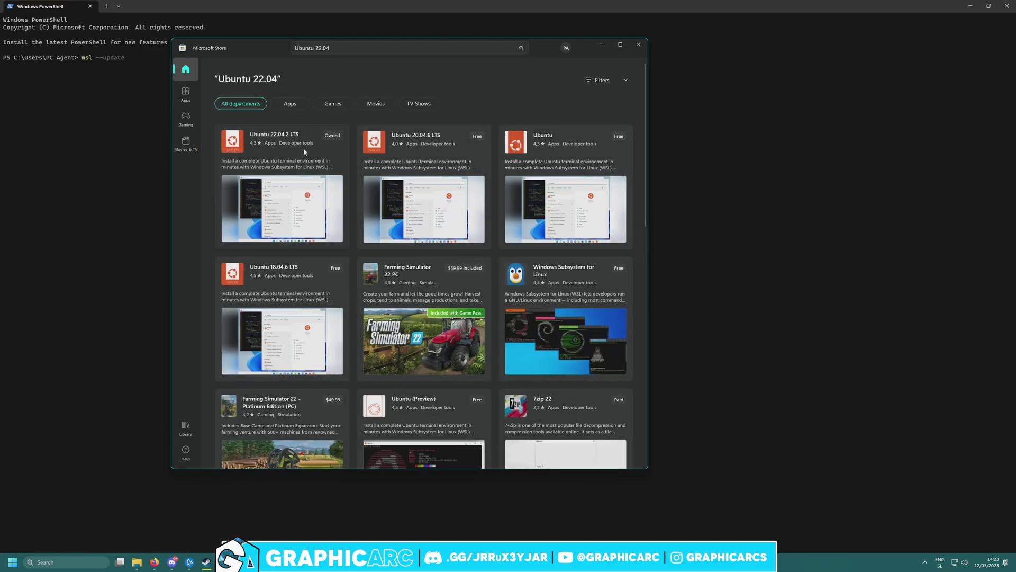
left_click(278, 141)
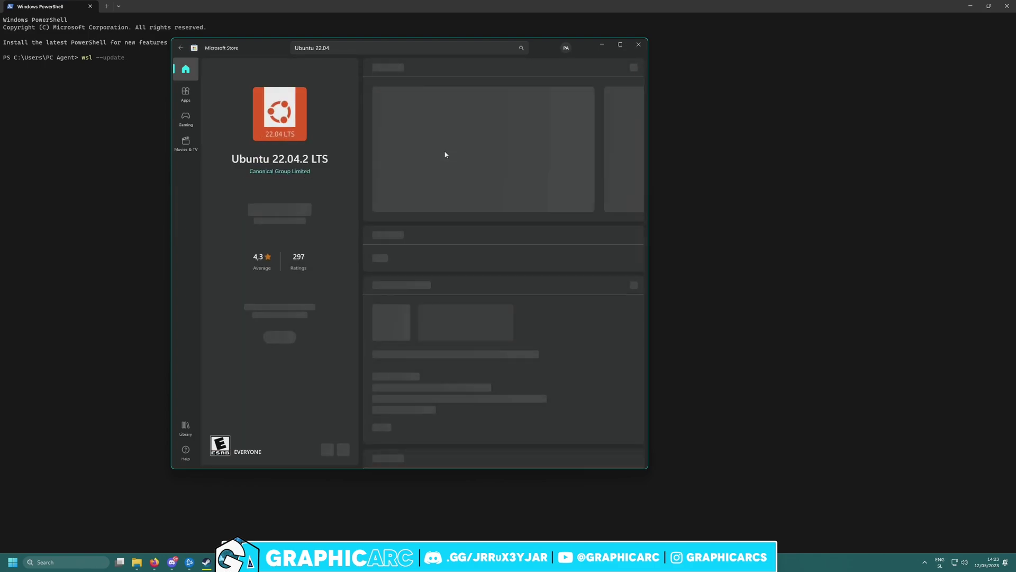
left_click(281, 209)
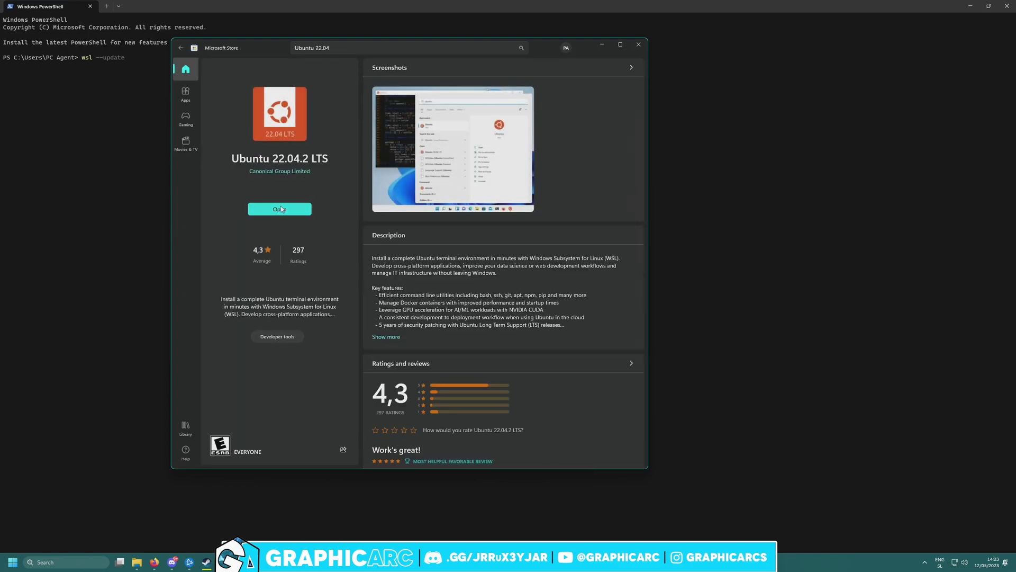
left_click(296, 207)
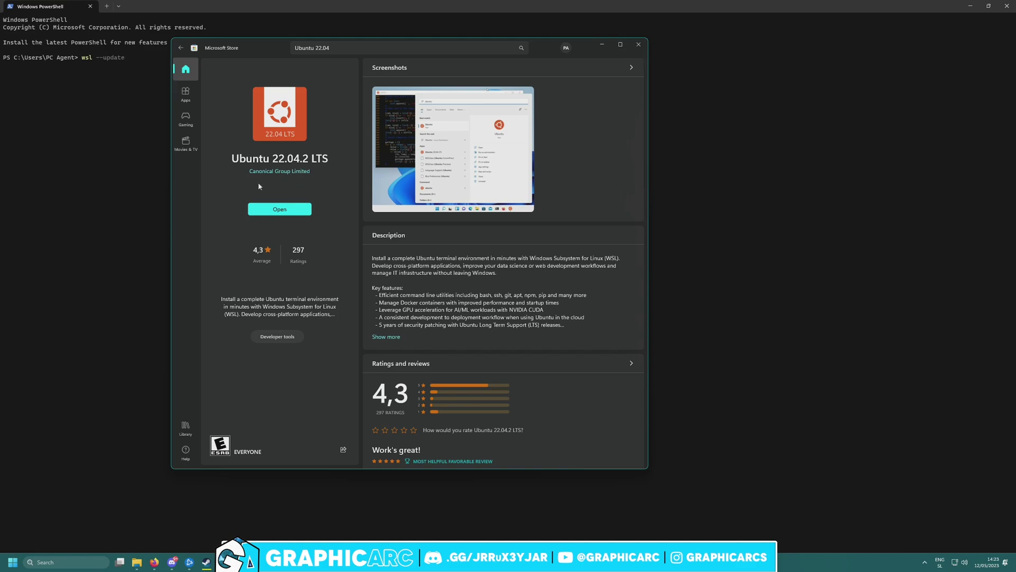
Step: Launch Ubuntu 22.04.2 LTS, then enlarge its terminal window and move it up and right
left_click(272, 214)
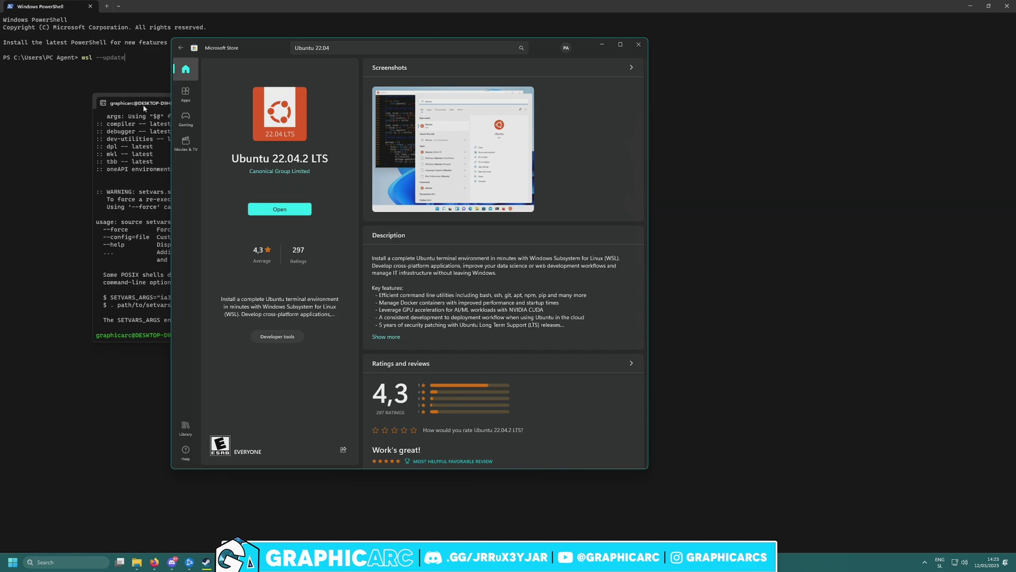
left_click(143, 108)
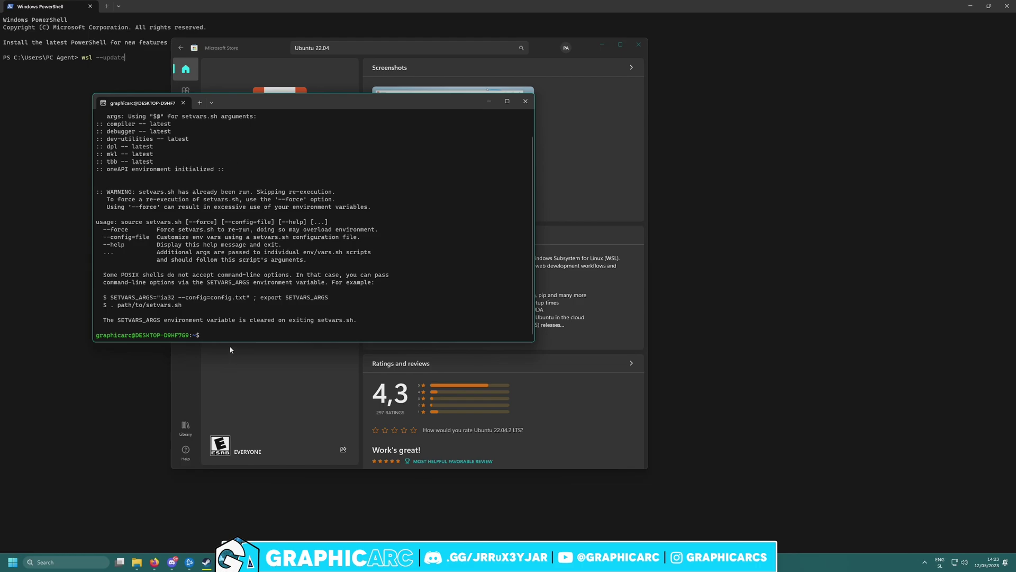
left_click_drag(230, 342, 241, 402)
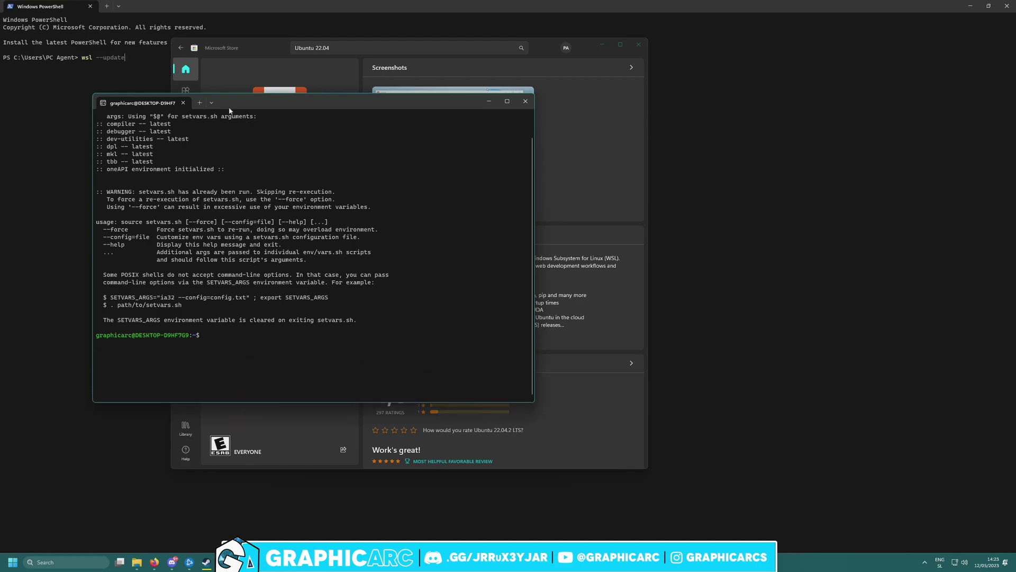
left_click_drag(230, 108, 307, 93)
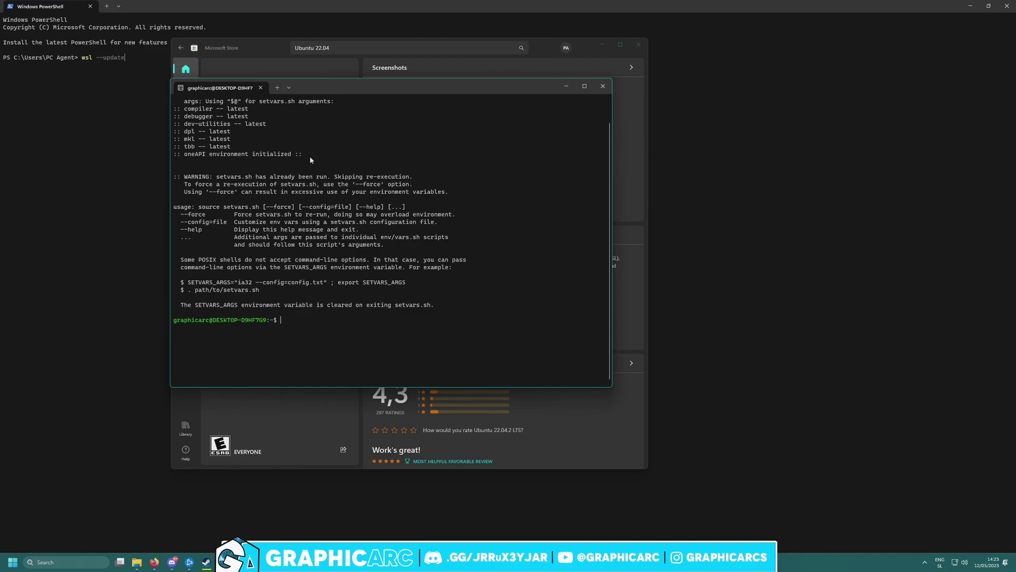
mouse_move(242, 561)
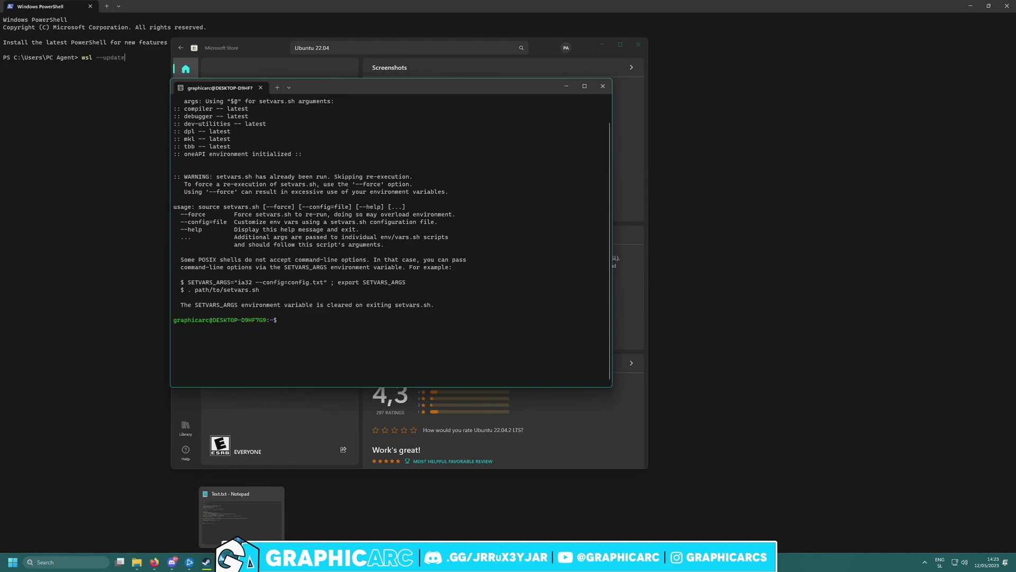
Step: Select the Intel oneAPI install commands in Text.txt, glancing at the Ubuntu terminal in between
left_click(242, 516)
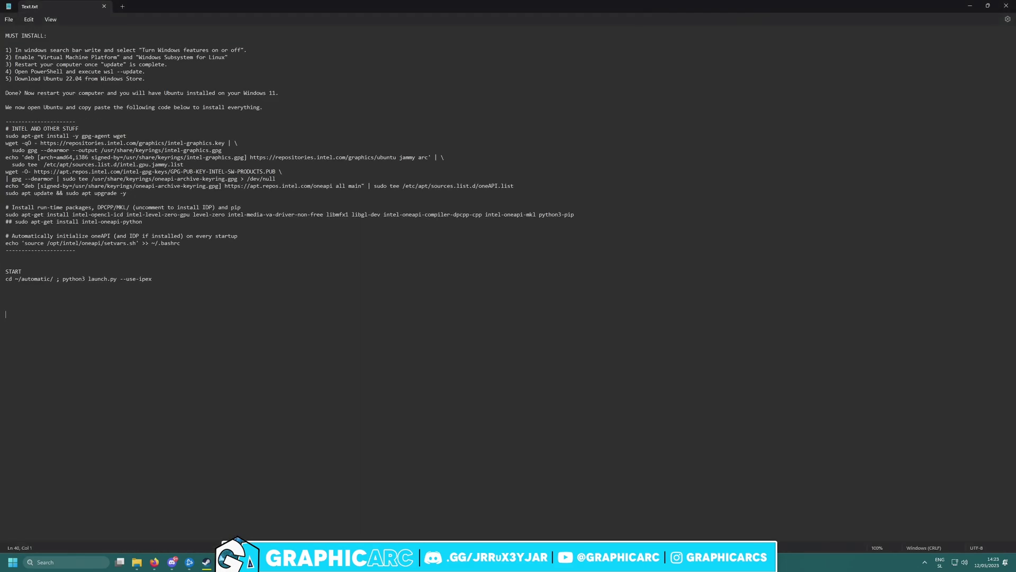
left_click(189, 108)
left_click_drag(6, 136, 184, 244)
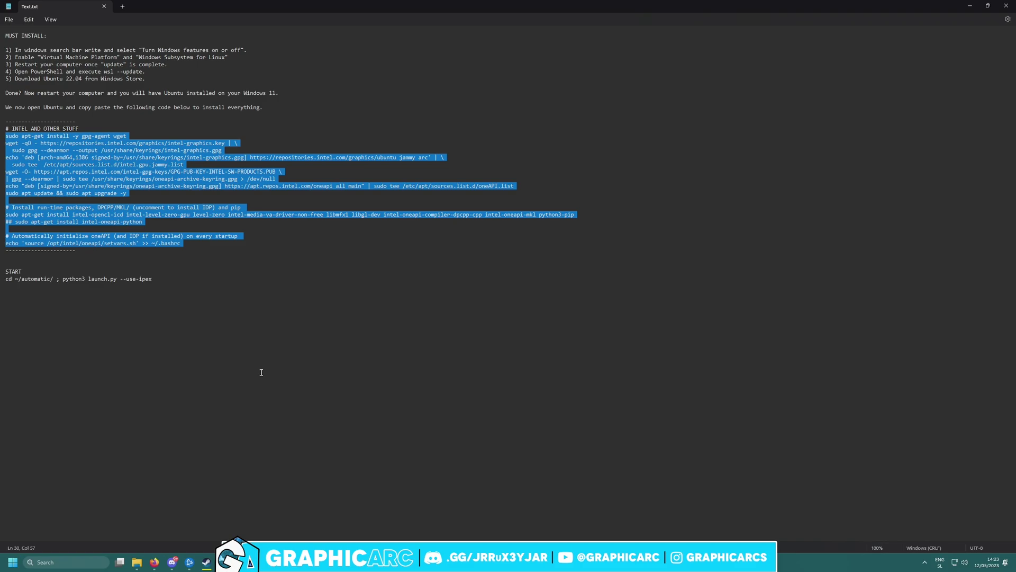
mouse_move(276, 562)
left_click(360, 527)
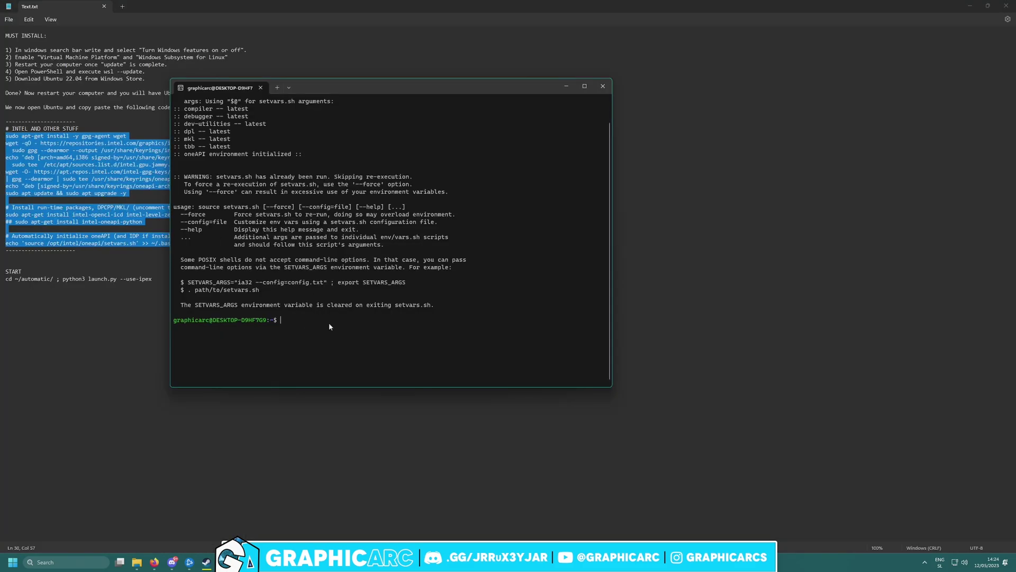
left_click(123, 424)
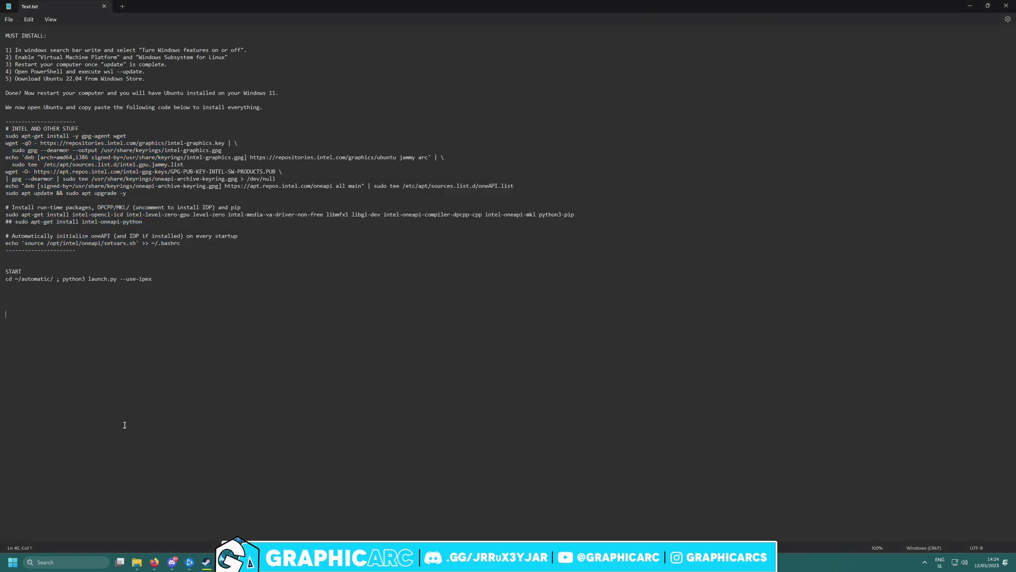
Step: In a new Firefox window, type 'automa' and open the vladmandic/automatic GitHub repository
right_click(154, 562)
left_click(134, 518)
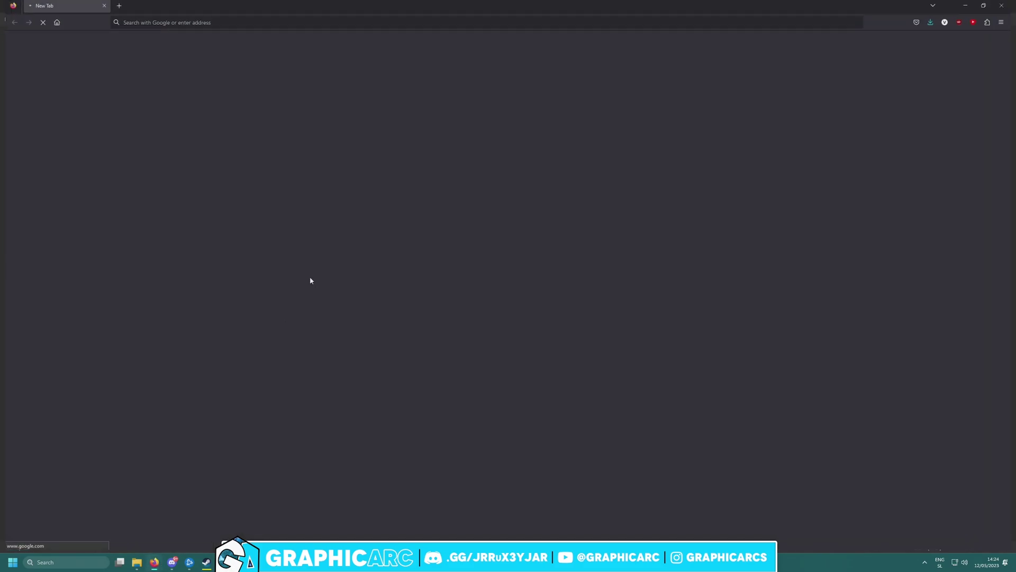
left_click(267, 24)
type("automa")
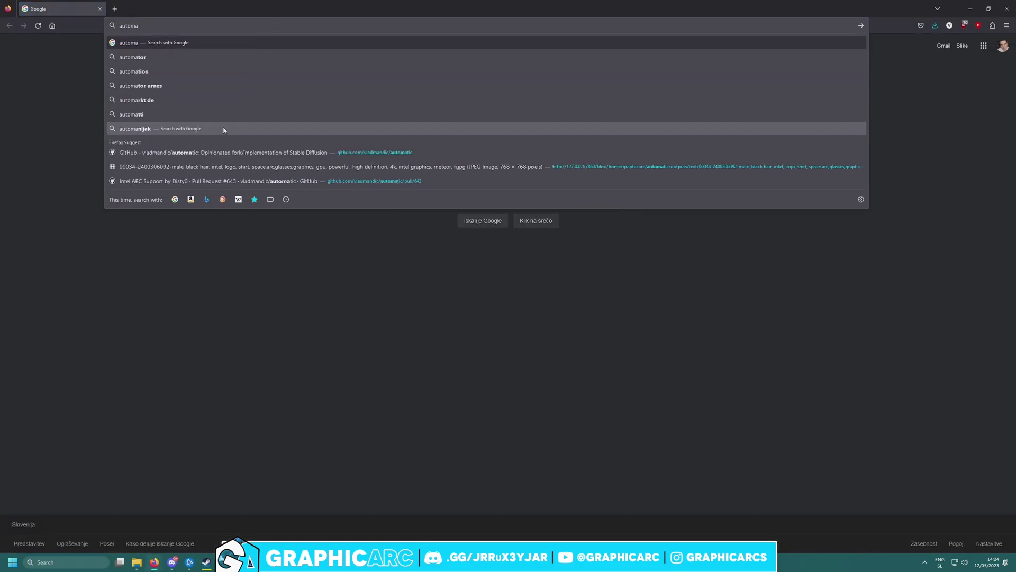
left_click(210, 152)
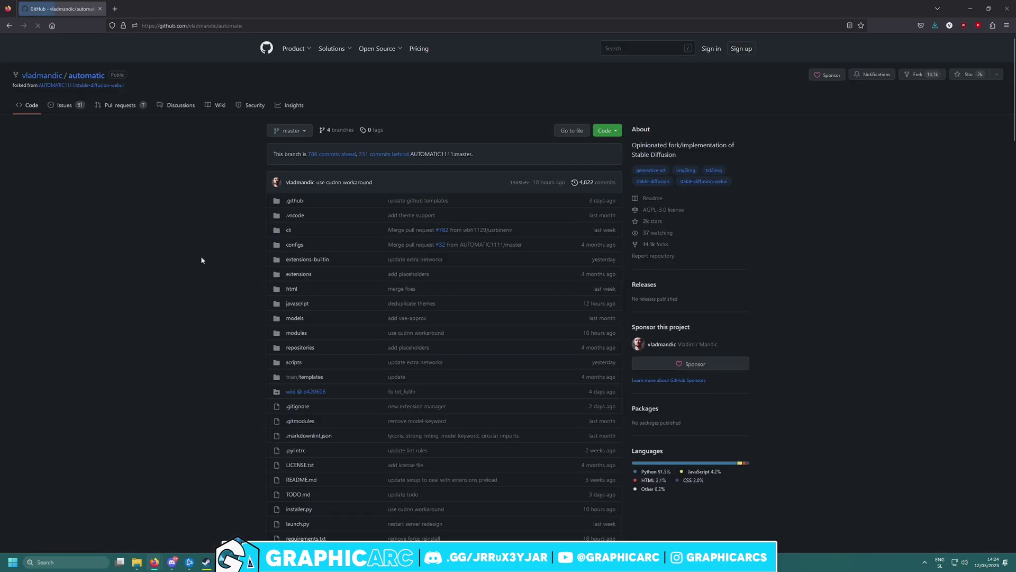
Step: Scroll the README to Install and select the git clone command line
scroll(167, 120, "down", 2)
scroll(169, 143, "down", 8)
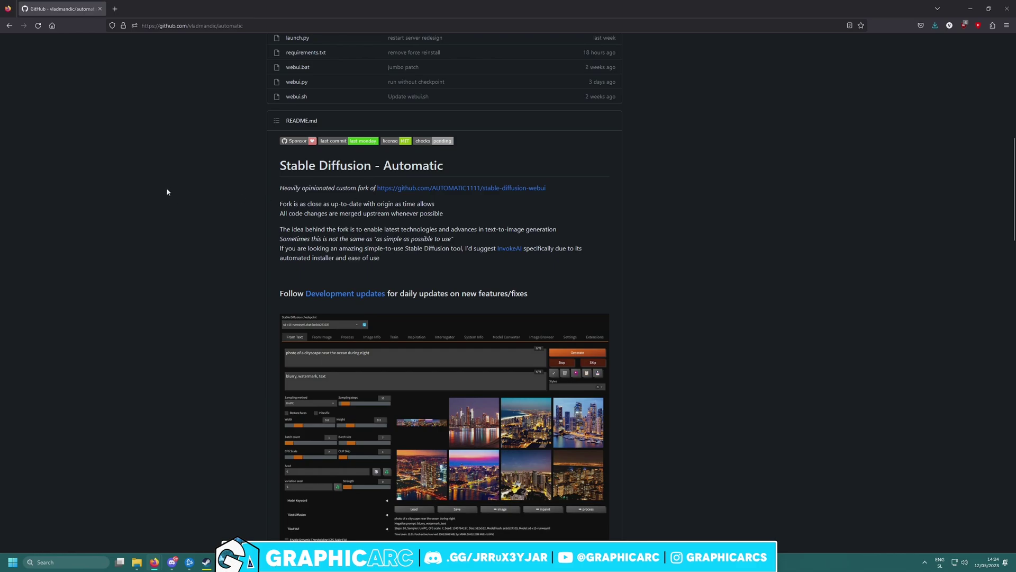
scroll(168, 191, "down", 4)
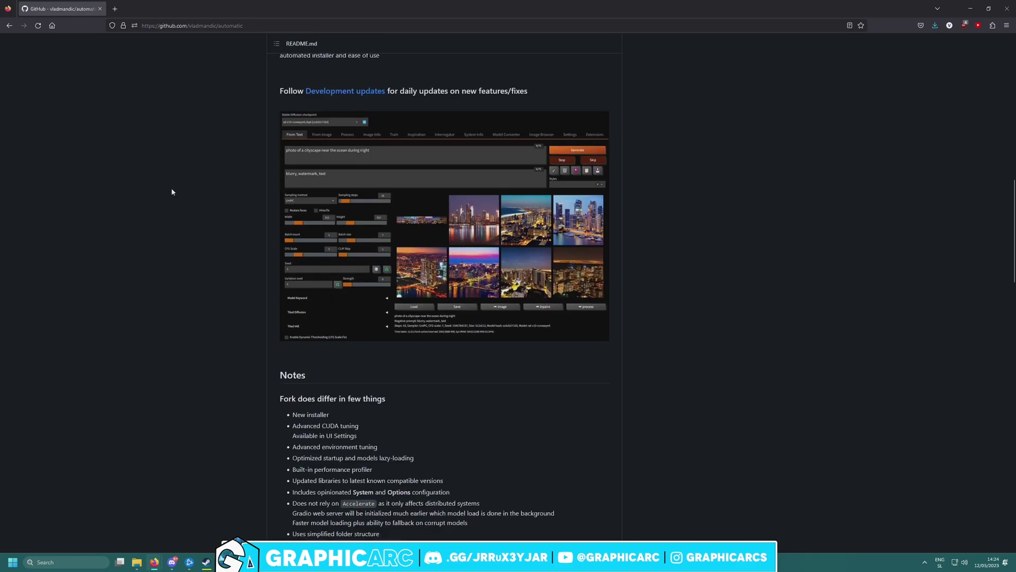
scroll(172, 190, "down", 2)
left_click_drag(329, 334, 294, 333)
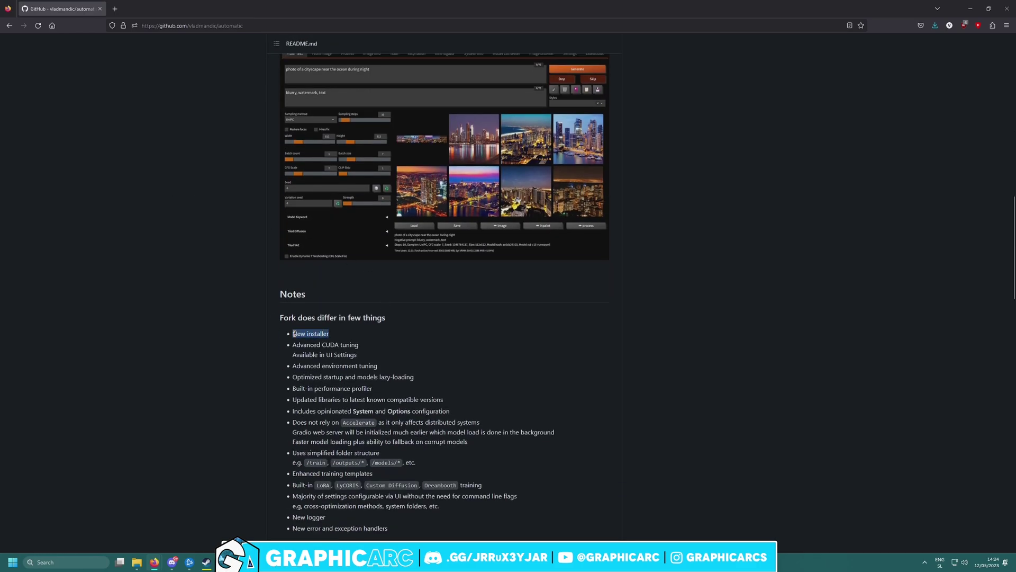
scroll(395, 330, "down", 15)
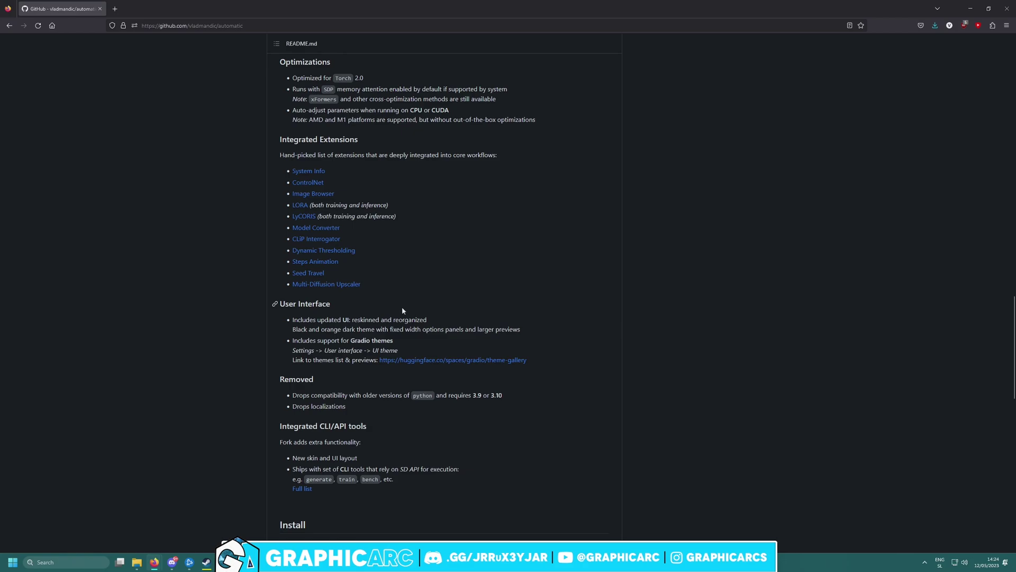
triple_click(301, 354)
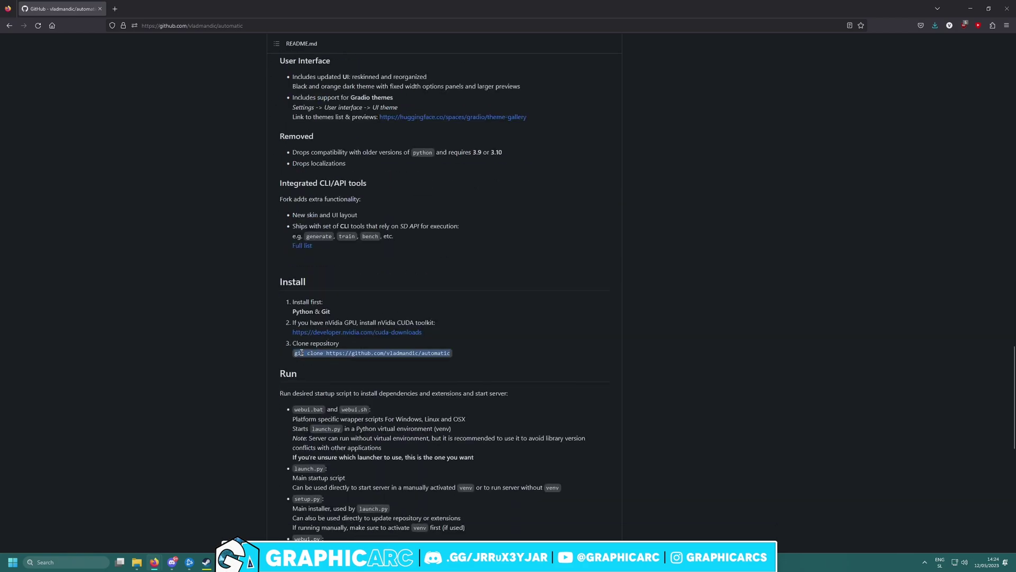
Step: Check the Ubuntu terminal, reselect the git clone line, then open the Ubuntu home folder in File Explorer
mouse_move(277, 561)
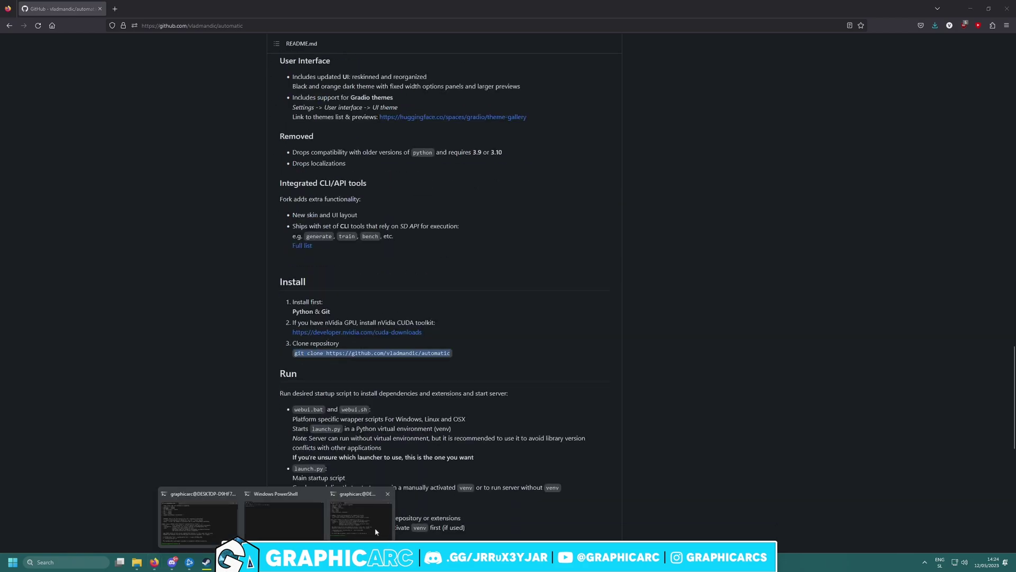
left_click(339, 516)
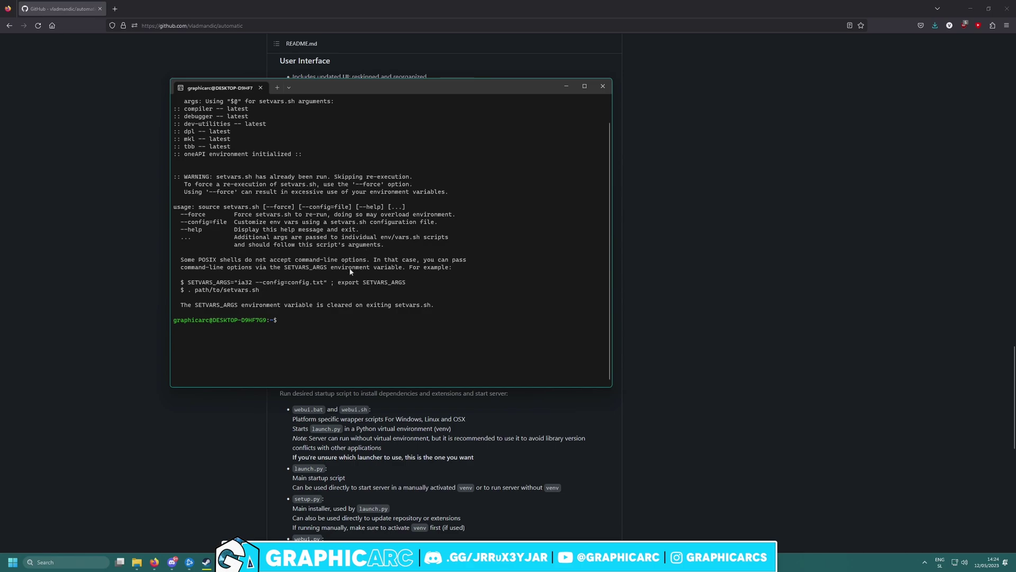
key("alt+Tab")
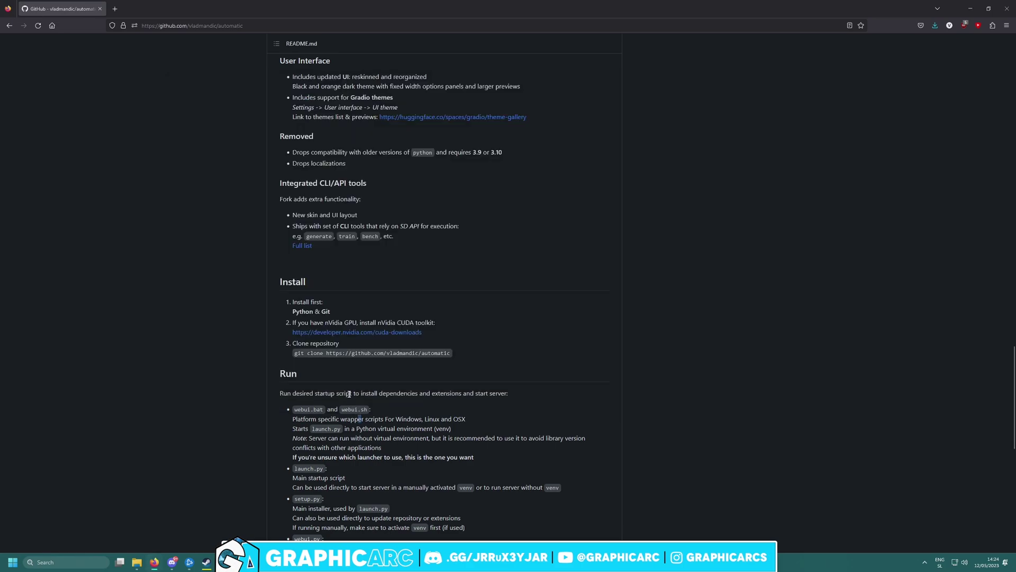
triple_click(330, 353)
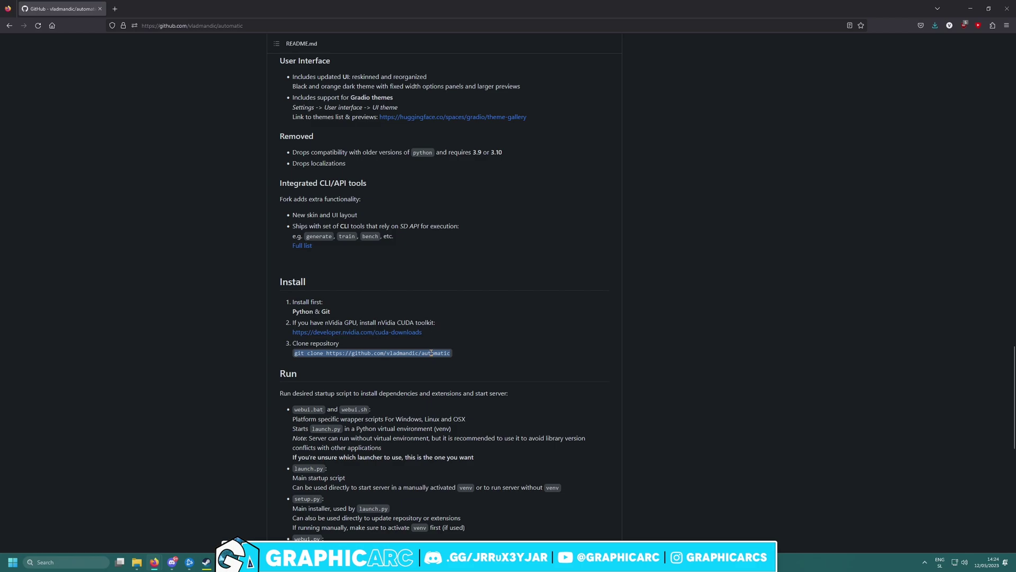
scroll(388, 350, "up", 20)
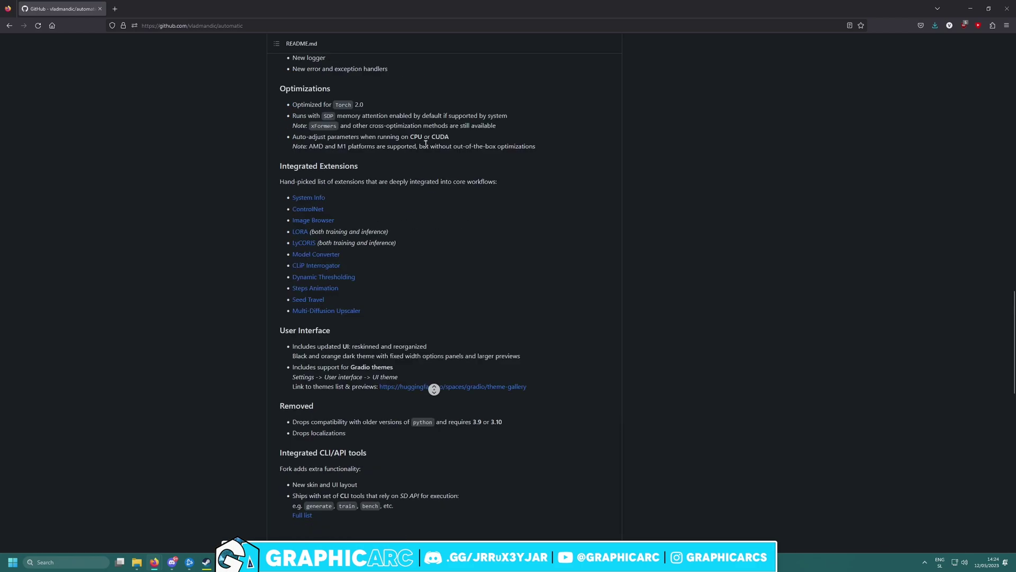
scroll(432, 303, "down", 15)
scroll(432, 302, "down", 10)
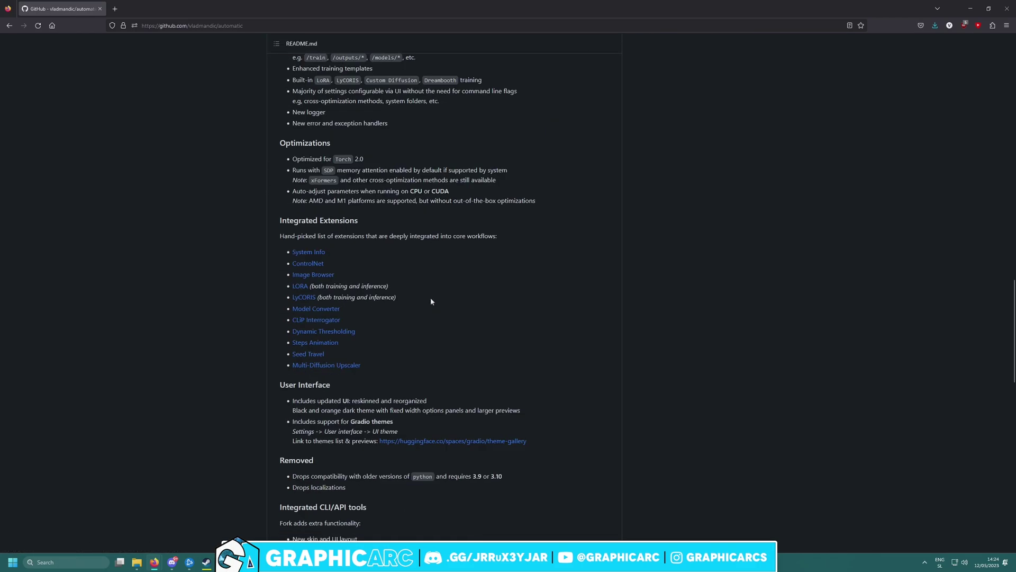
left_click(137, 561)
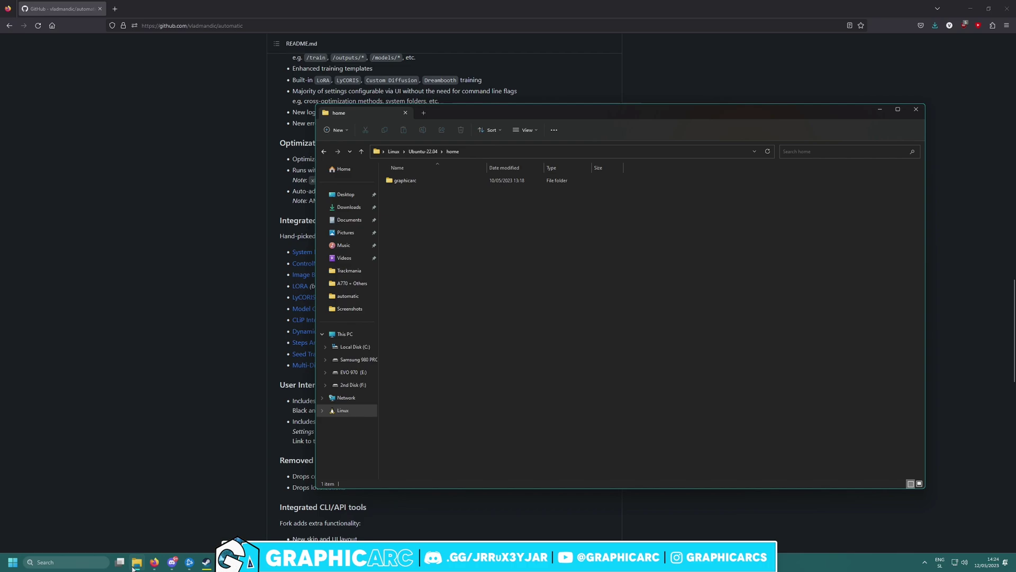
Step: Browse graphicarc > automatic > models > Stable-diffusion in File Explorer
double_click(417, 181)
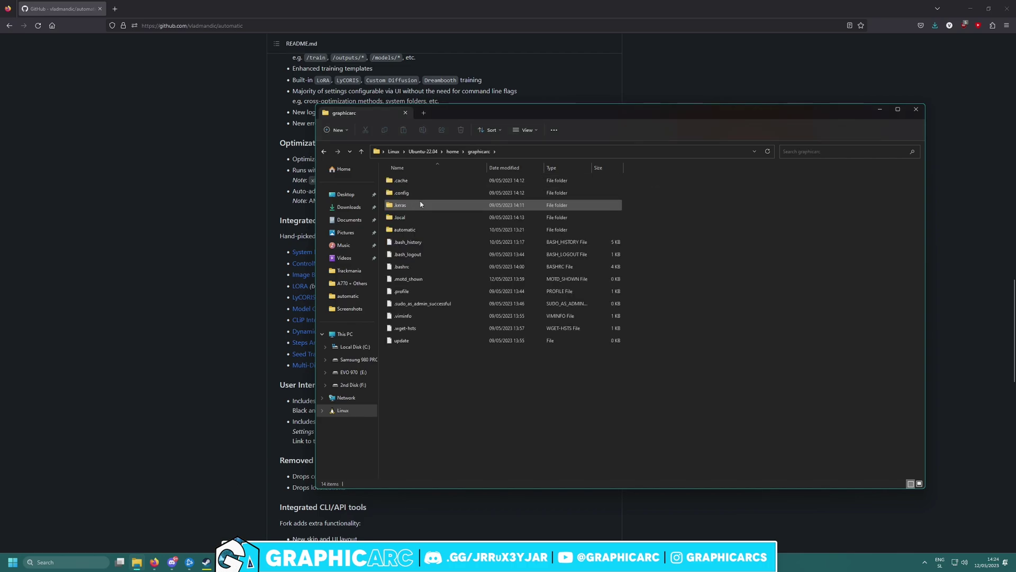
double_click(420, 230)
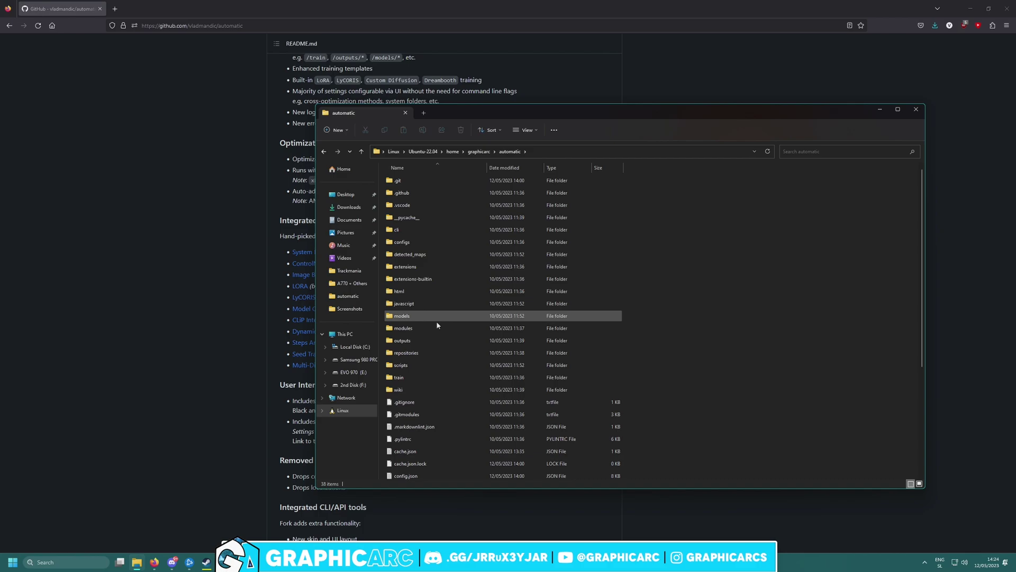
double_click(432, 316)
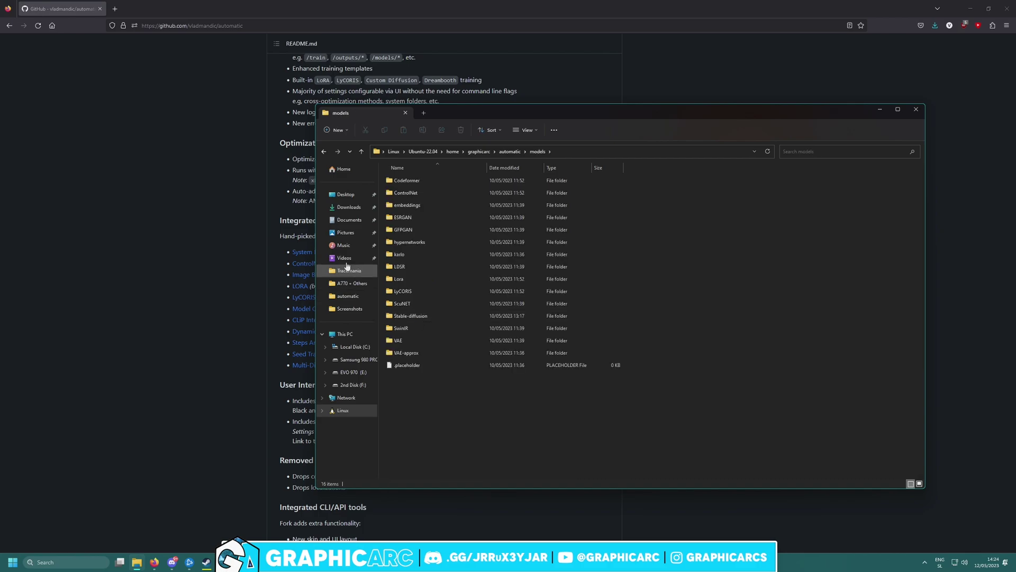
double_click(422, 316)
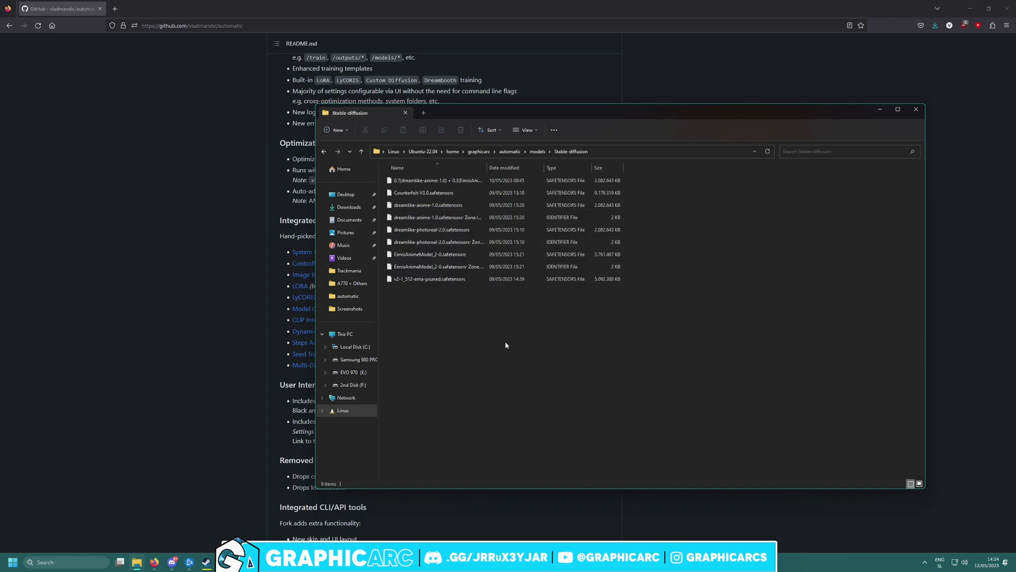
left_click_drag(505, 341, 453, 261)
Step: Return to models, reopen Stable-diffusion and inspect the anime merge safetensors model file
key("alt+Left")
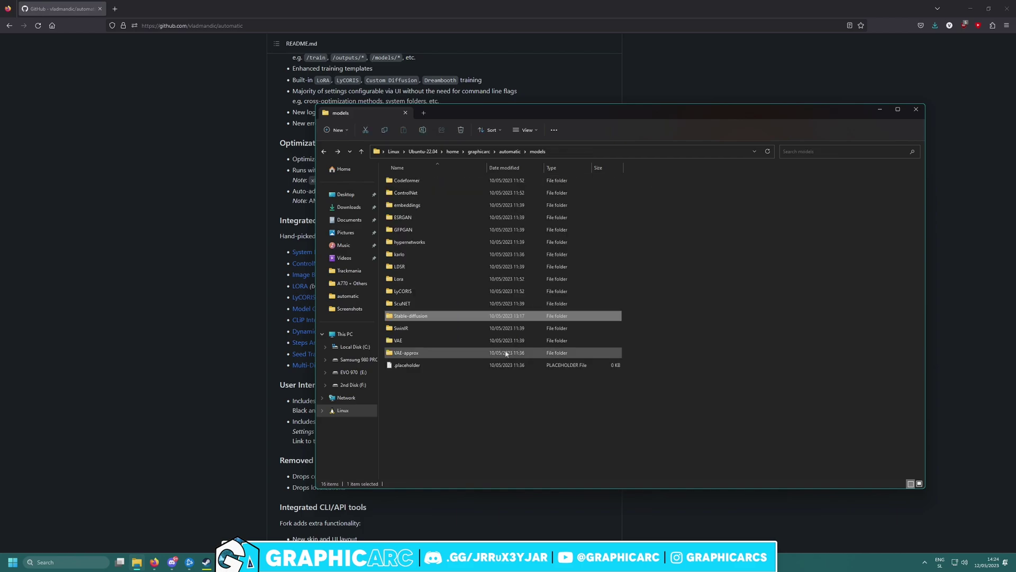
double_click(455, 340)
key("alt+Left")
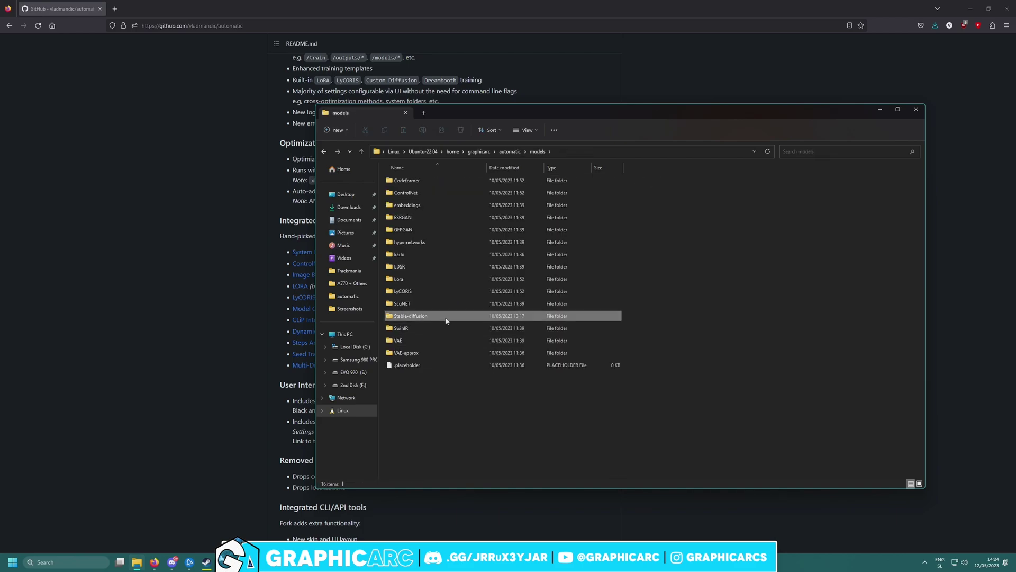
double_click(446, 318)
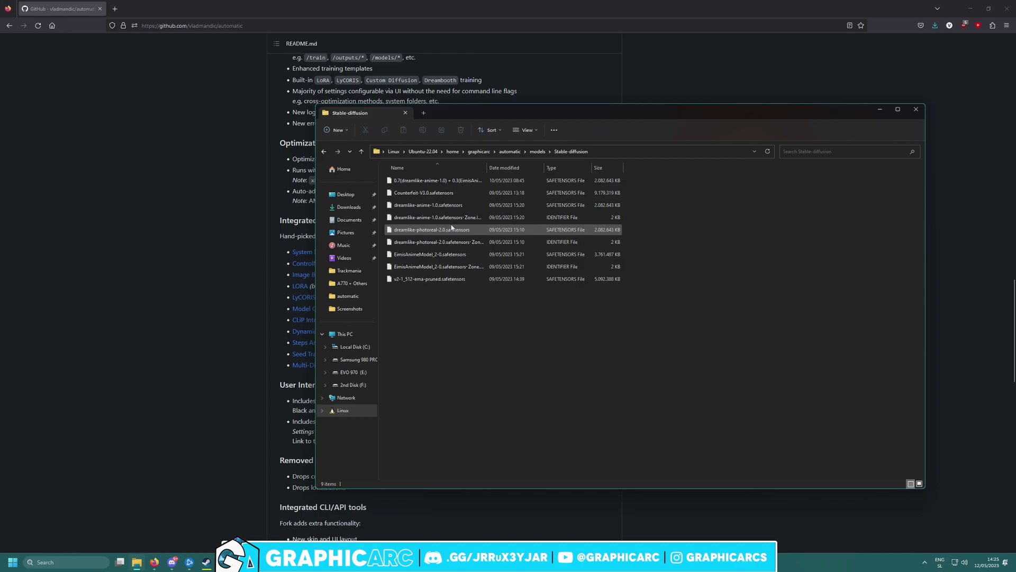
left_click(446, 185)
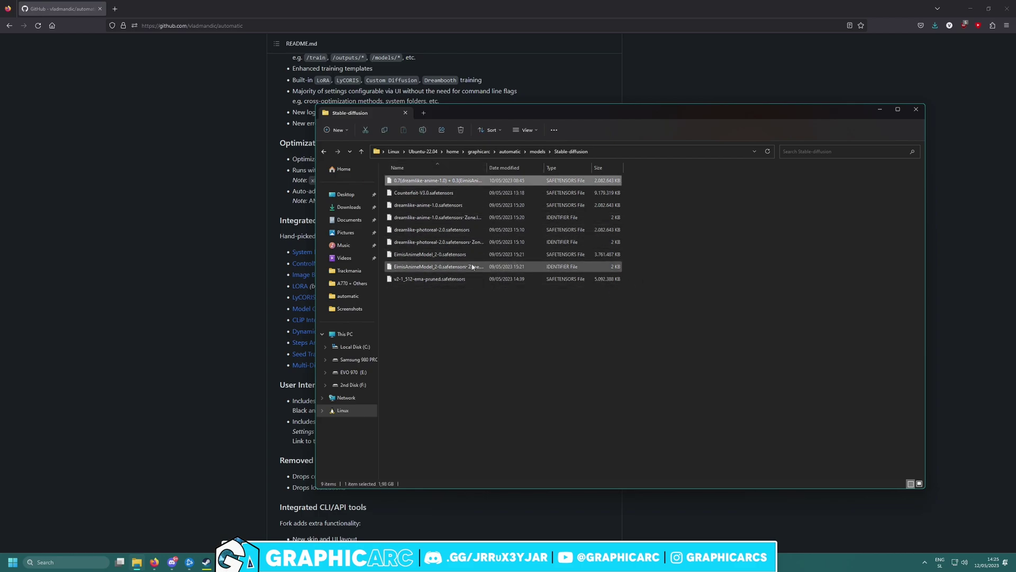
left_click_drag(457, 313, 430, 283)
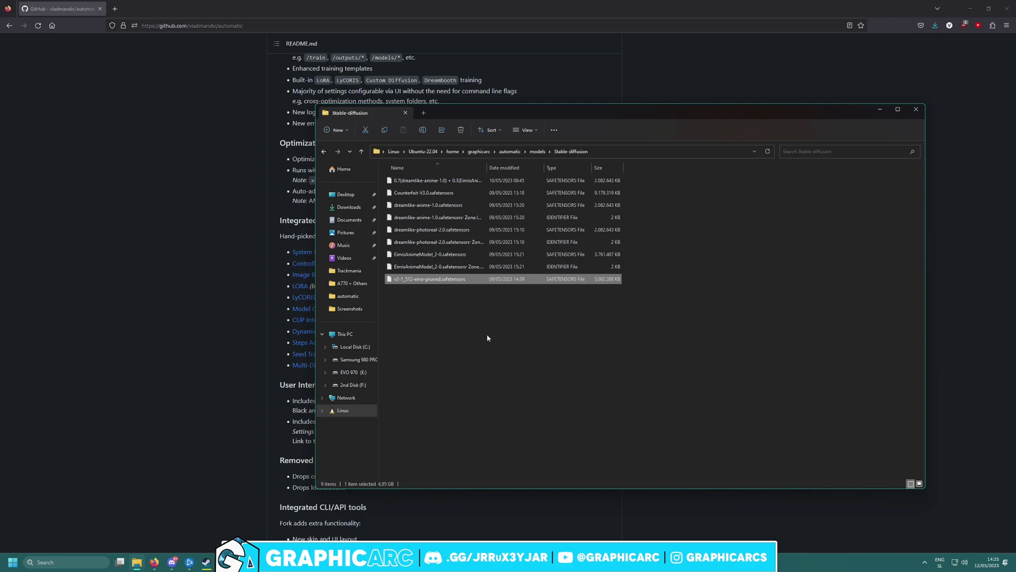
key("alt+Tab")
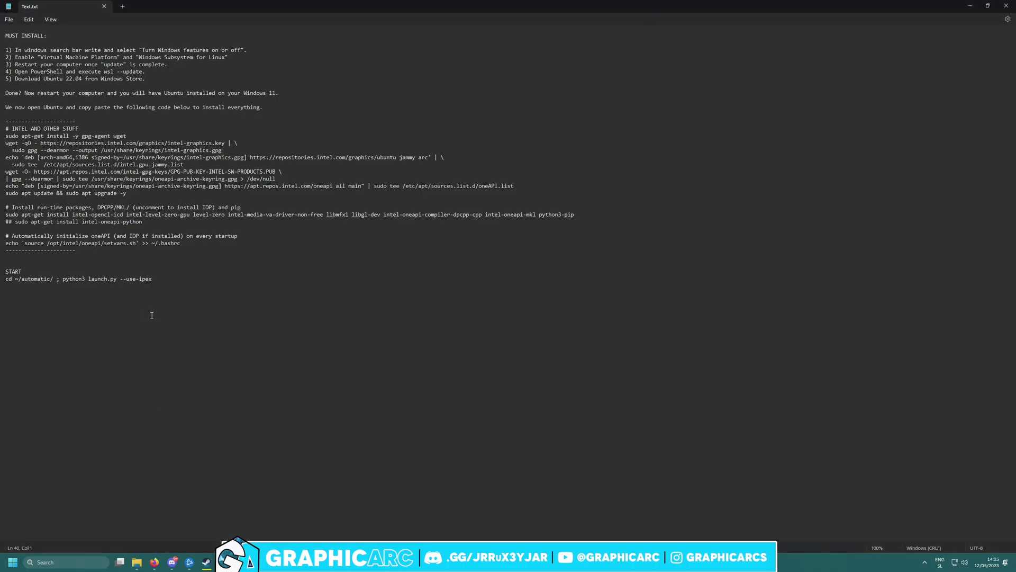
Step: Copy 'cd ~/automatic/ ; python3 launch.py' from Text.txt, leaving out the --use-ipex flag
left_click_drag(164, 281, 3, 281)
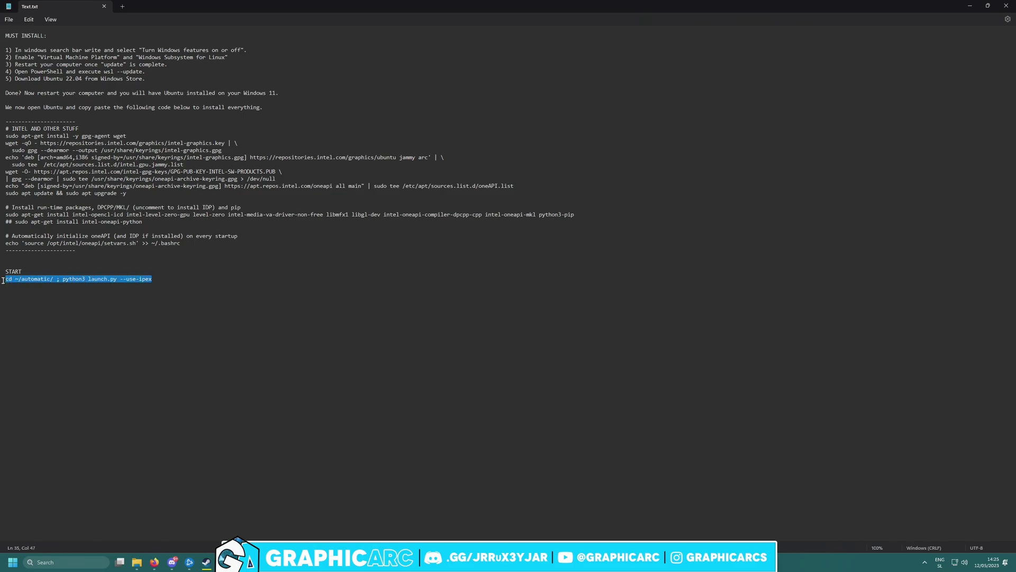
left_click_drag(117, 279, 7, 283)
key("ctrl+c")
left_click(285, 505)
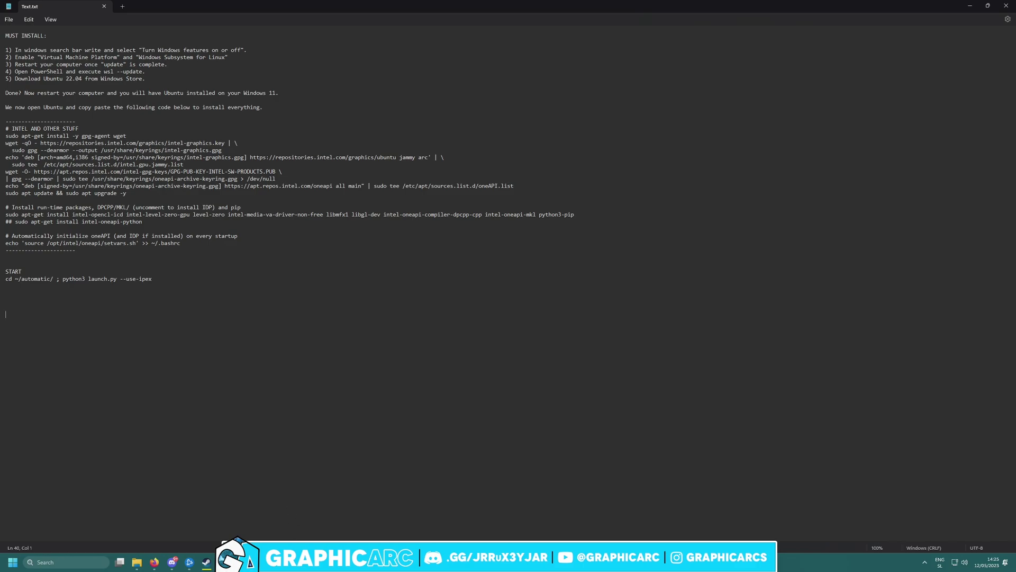
Step: Paste and run the SD.Next start command without --use-ipex, then make the terminal taller
mouse_move(295, 561)
left_click(206, 511)
right_click(356, 306)
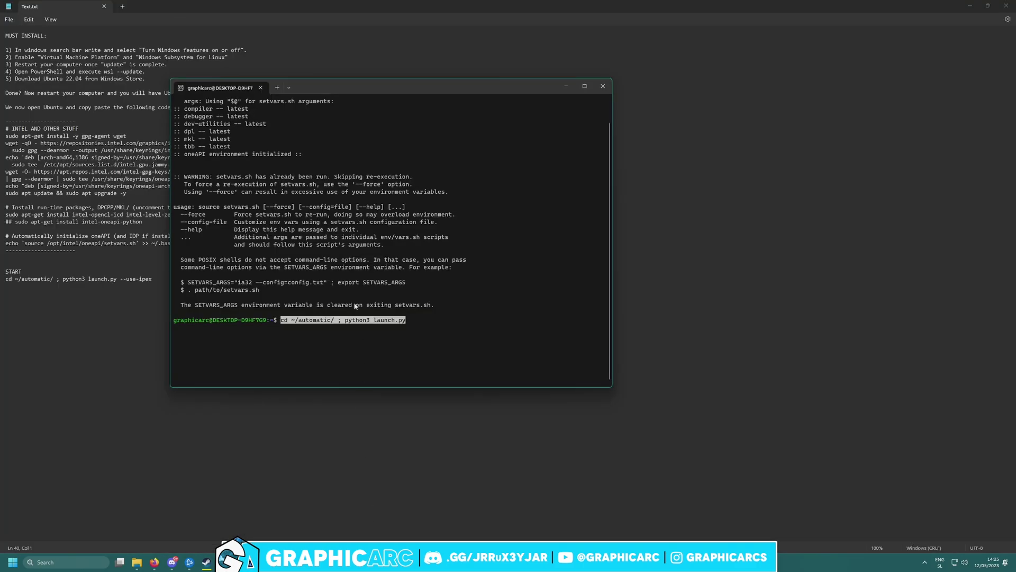
key("Return")
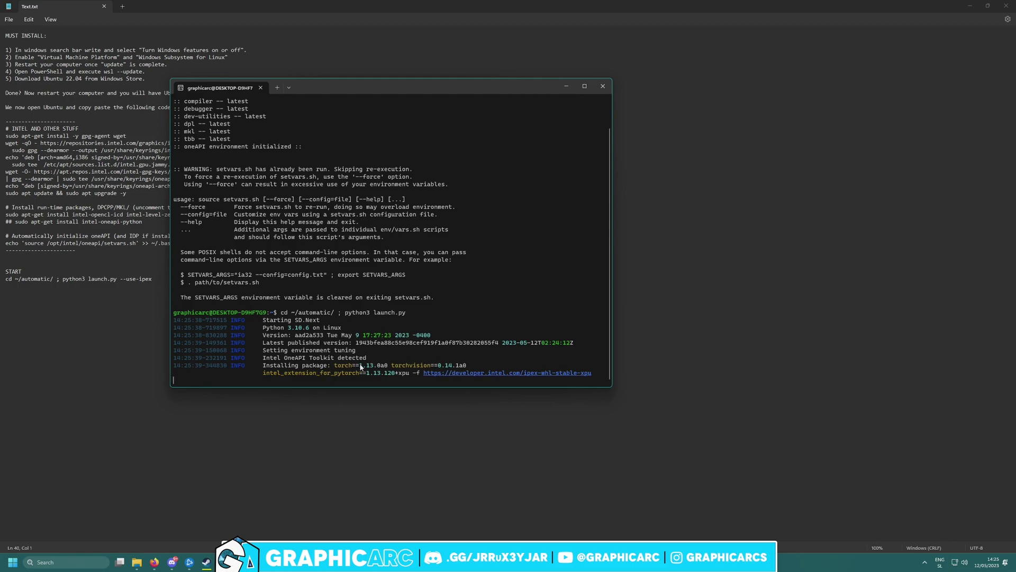
left_click_drag(346, 387, 362, 433)
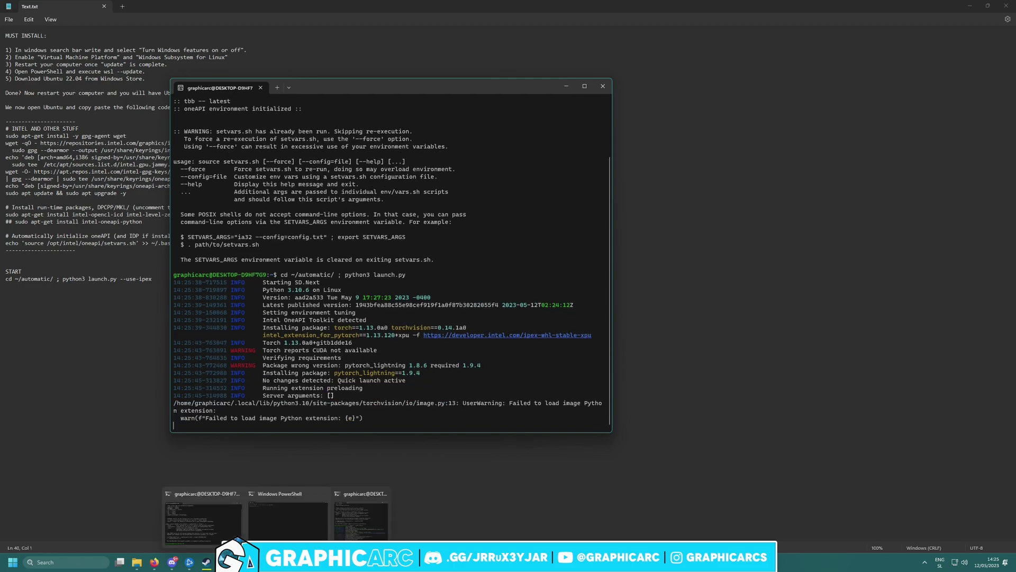
Step: Compare against the full --use-ipex command in the notes and highlight the 'model failed to load' error
left_click(201, 516)
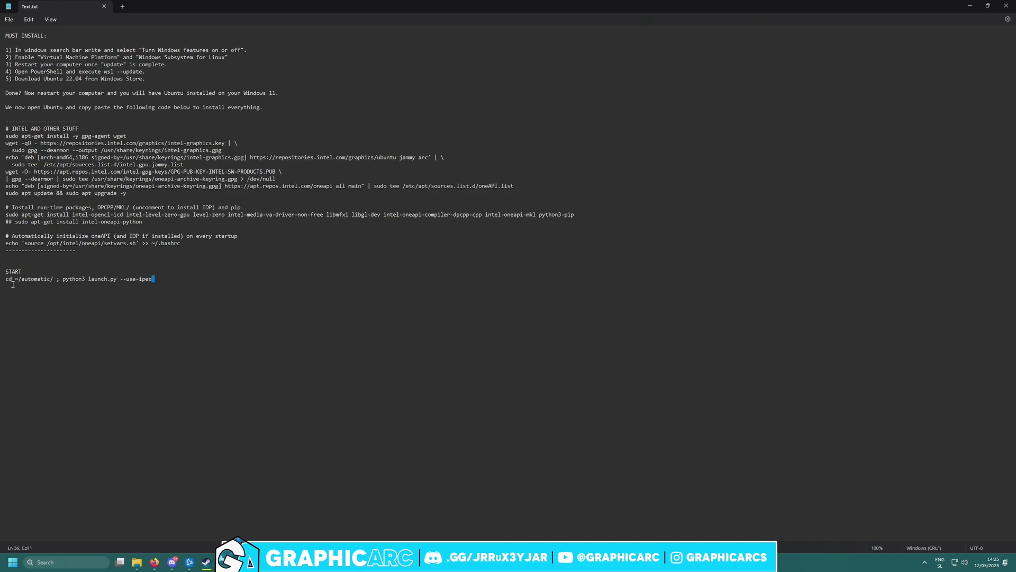
left_click_drag(154, 279, 10, 280)
key("ctrl+c")
mouse_move(303, 561)
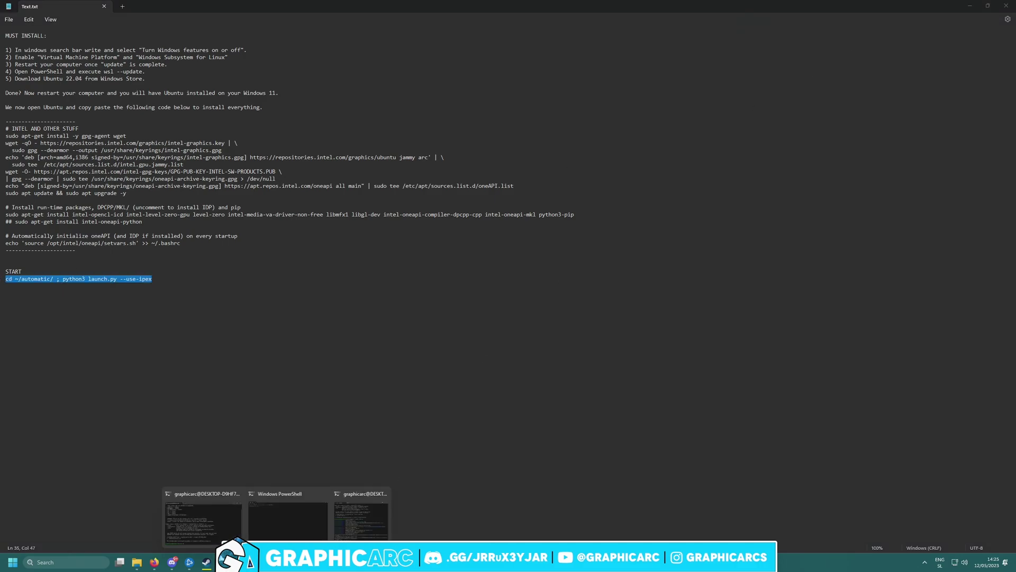
left_click(233, 524)
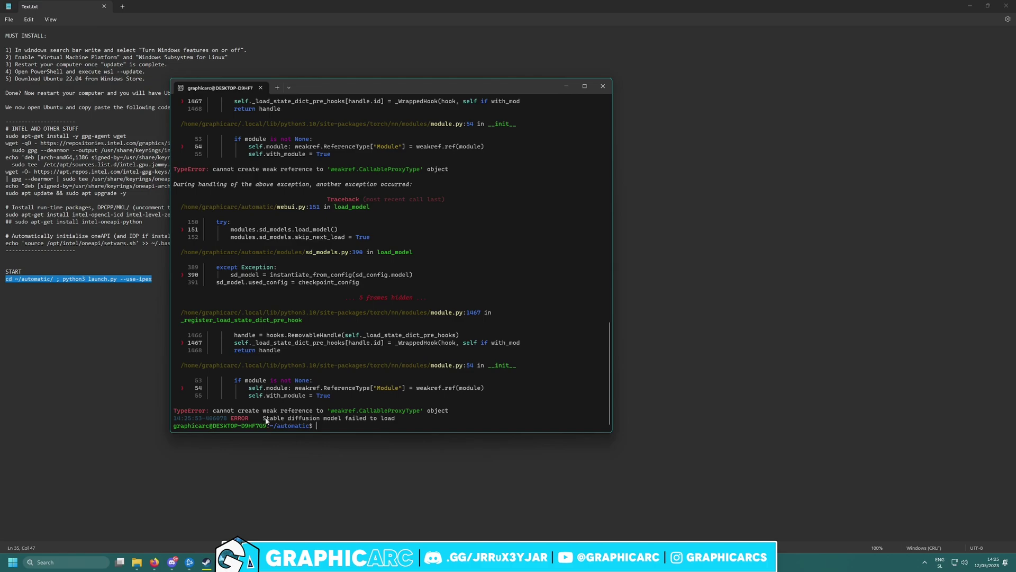
left_click_drag(264, 419, 398, 423)
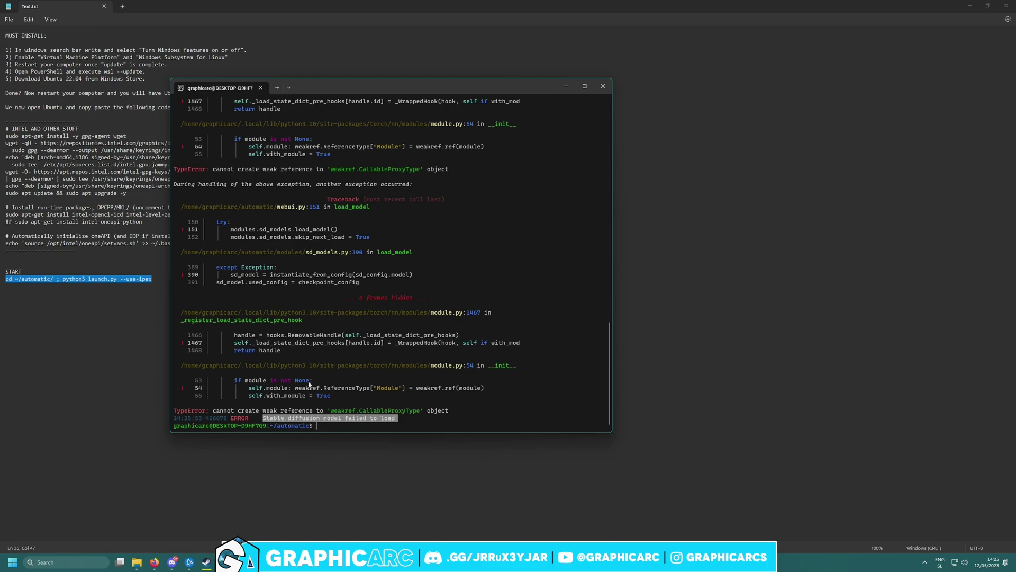
Step: Highlight the --use-ipex part of the start command in the setup notes
left_click(140, 359)
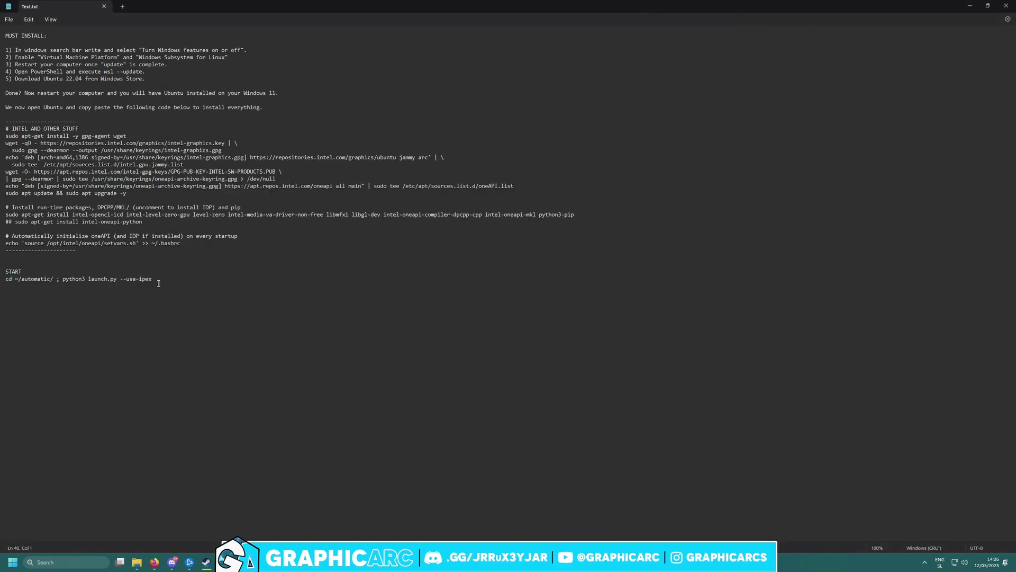
left_click_drag(154, 279, 114, 280)
left_click(142, 292)
Step: Open webui.sh from the automatic folder in Notepad
left_click(137, 562)
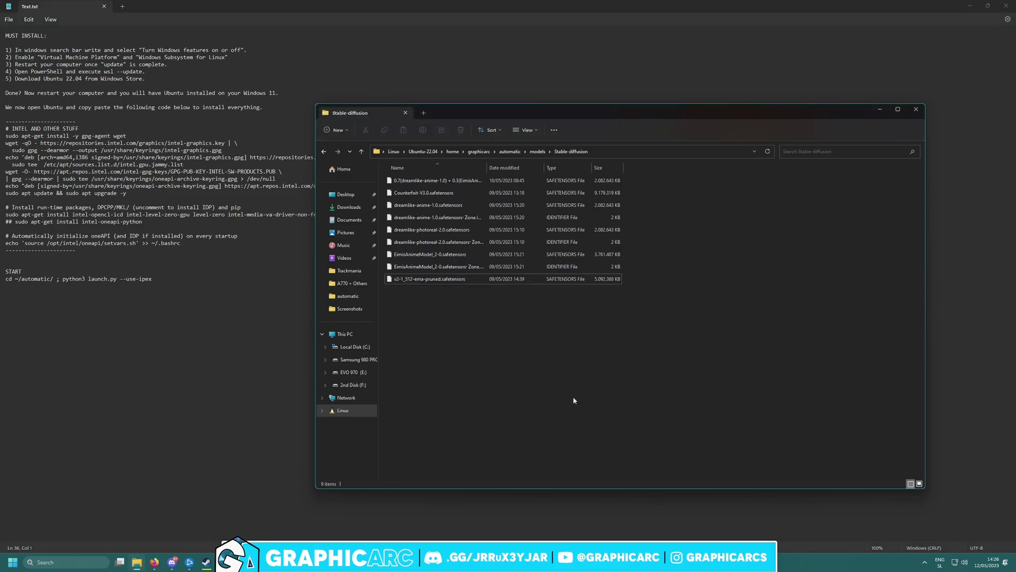
key("BackSpace")
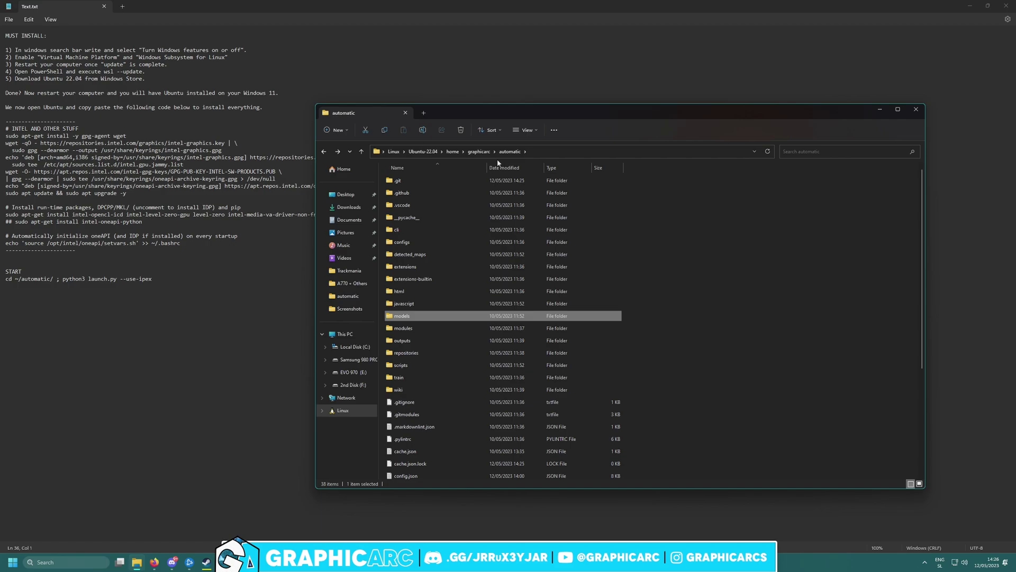
scroll(708, 267, "down", 5)
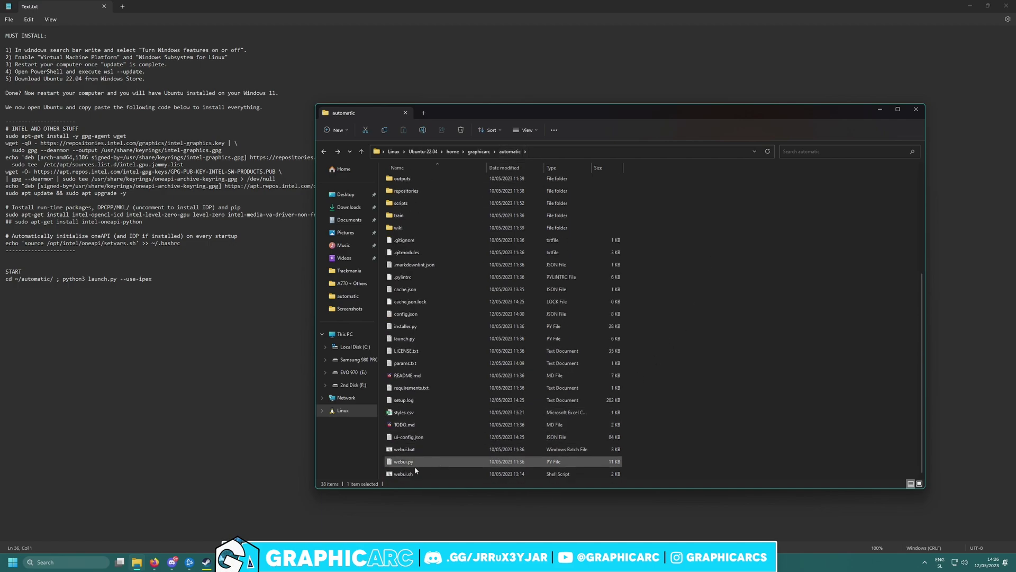
left_click(416, 476)
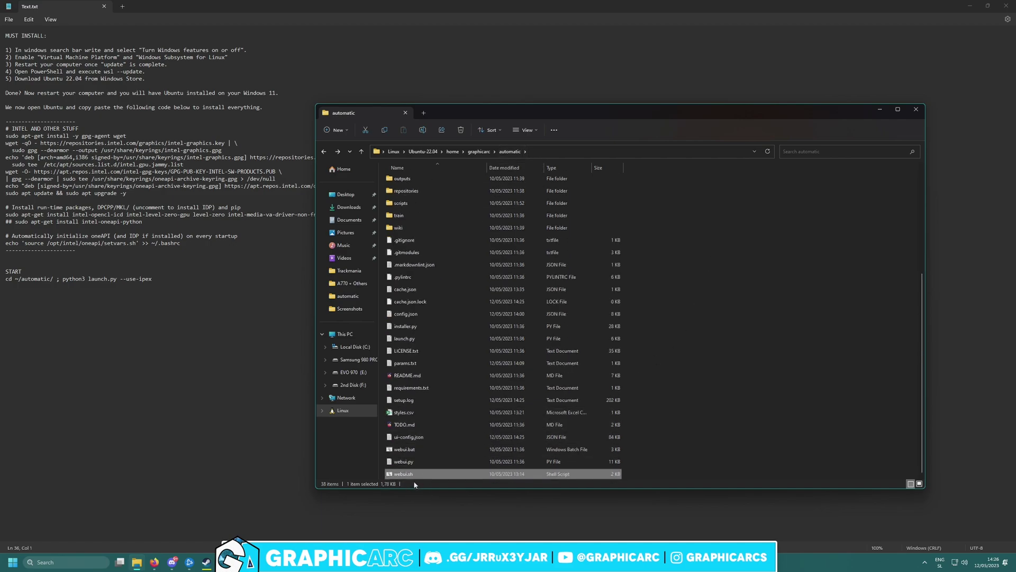
right_click(414, 475)
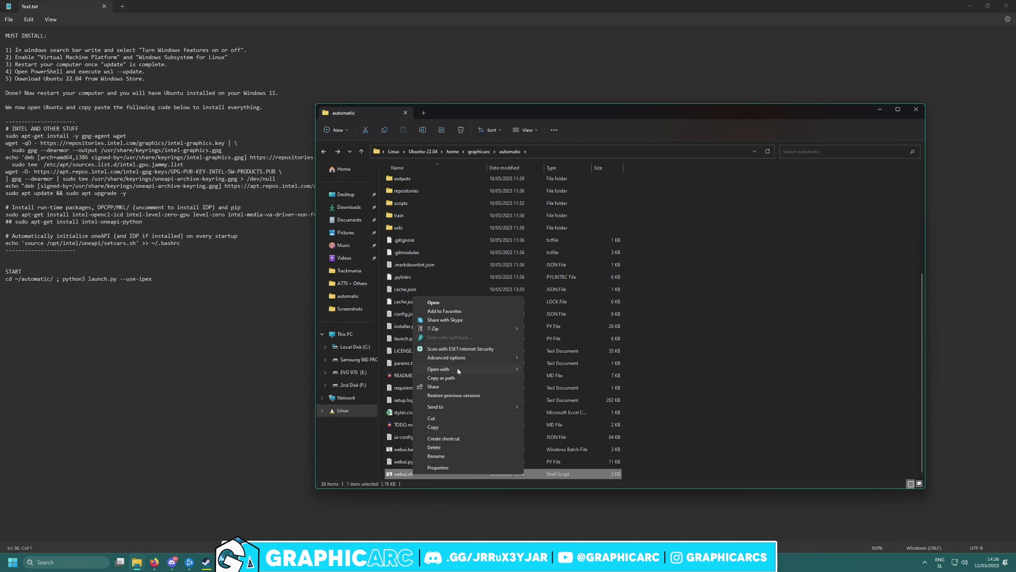
mouse_move(458, 370)
left_click(561, 373)
scroll(287, 211, "down", 10)
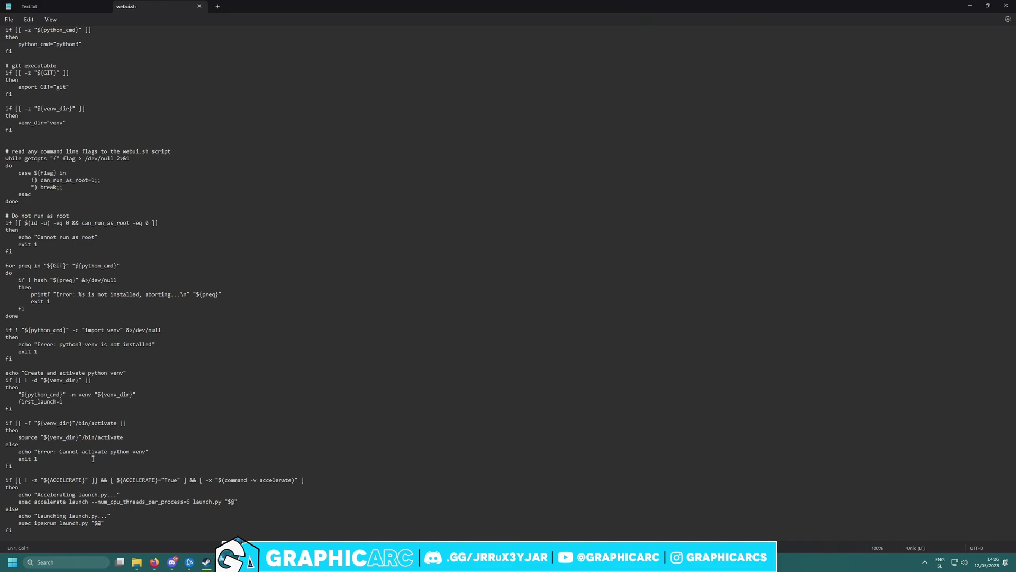
Step: Inspect the 'exec ipexrun launch.py' line in webui.sh
left_click_drag(121, 523, 61, 523)
left_click(94, 523)
left_click_drag(18, 524, 25, 524)
Step: Close Notepad and the failed terminal, then launch a fresh Ubuntu terminal
left_click(1006, 5)
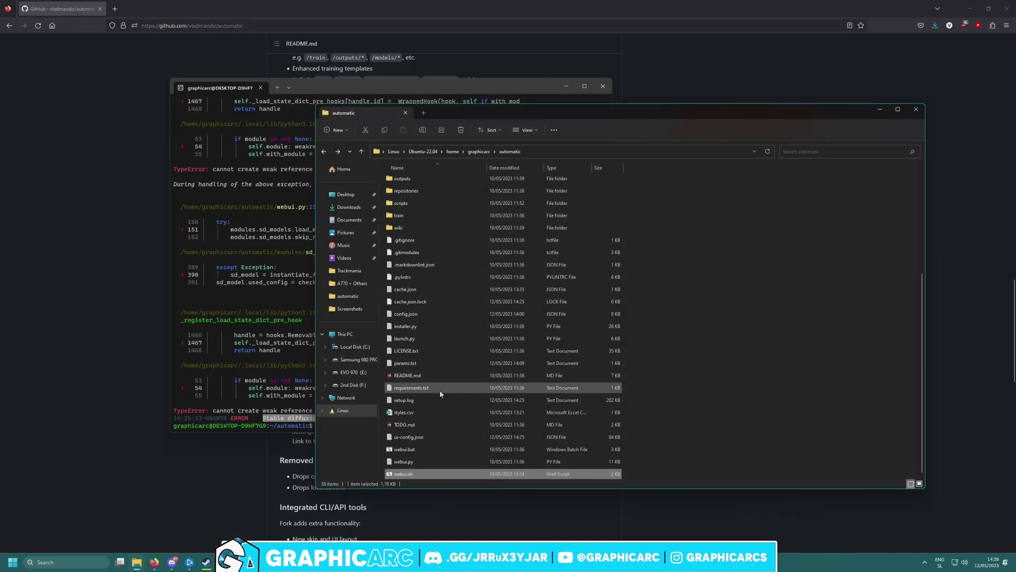
left_click(279, 345)
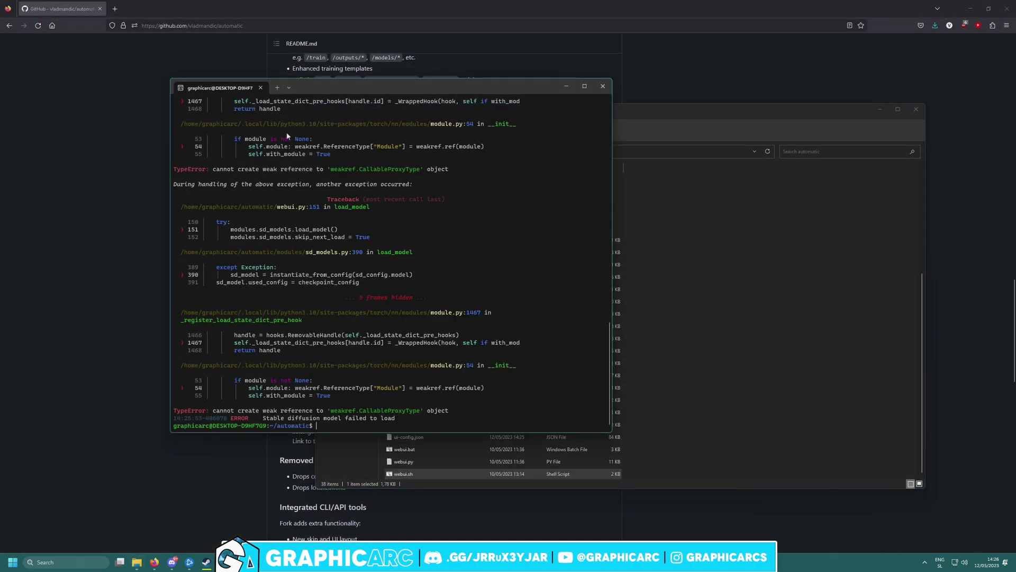
left_click(602, 86)
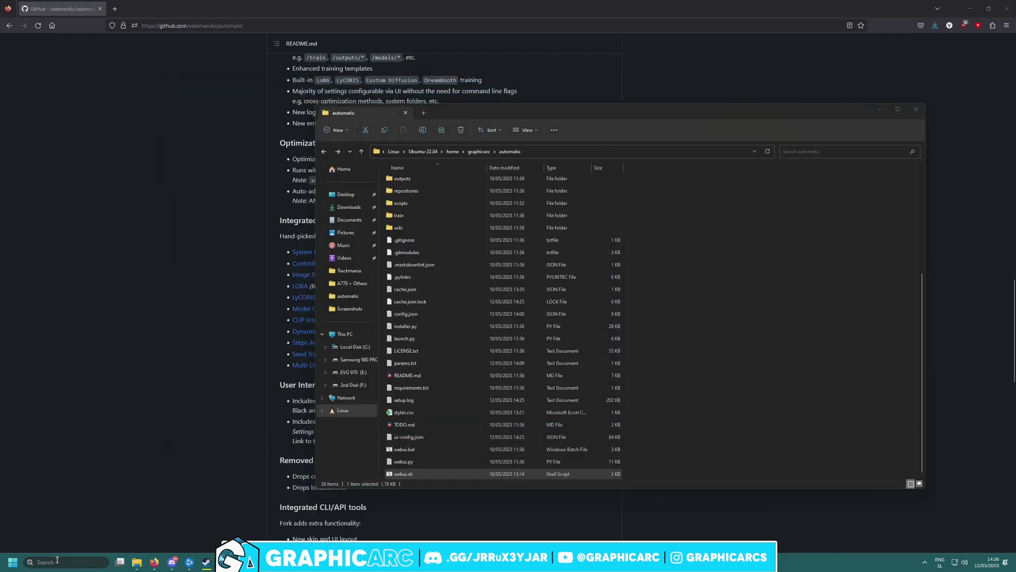
left_click(74, 562)
type("ub")
left_click(113, 316)
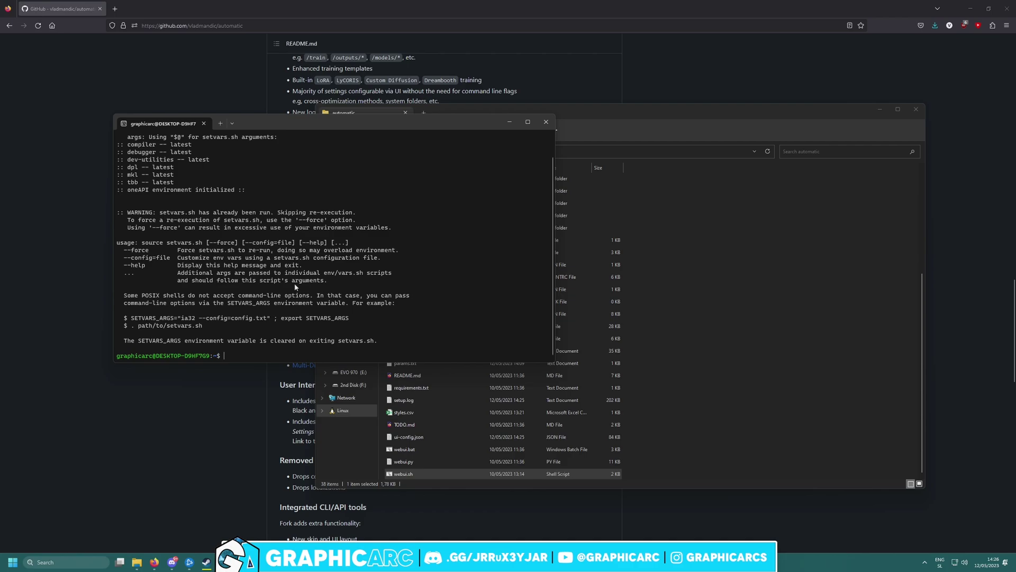
Step: Run 'cd ~/automatic/ ; python3 launch.py --use-ipex' to serve SD.Next at 127.0.0.1:7860
key("ctrl+v")
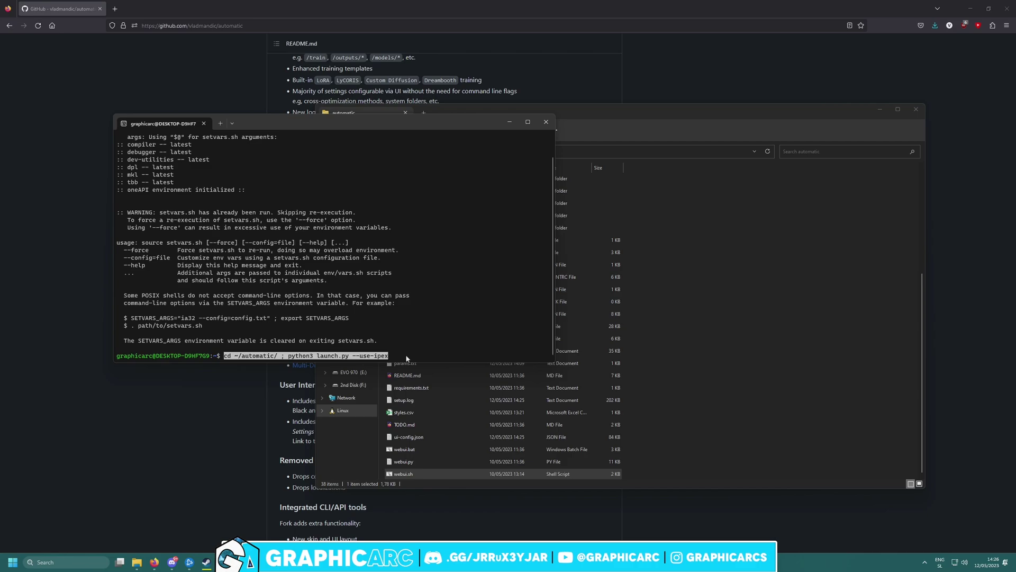
key("Return")
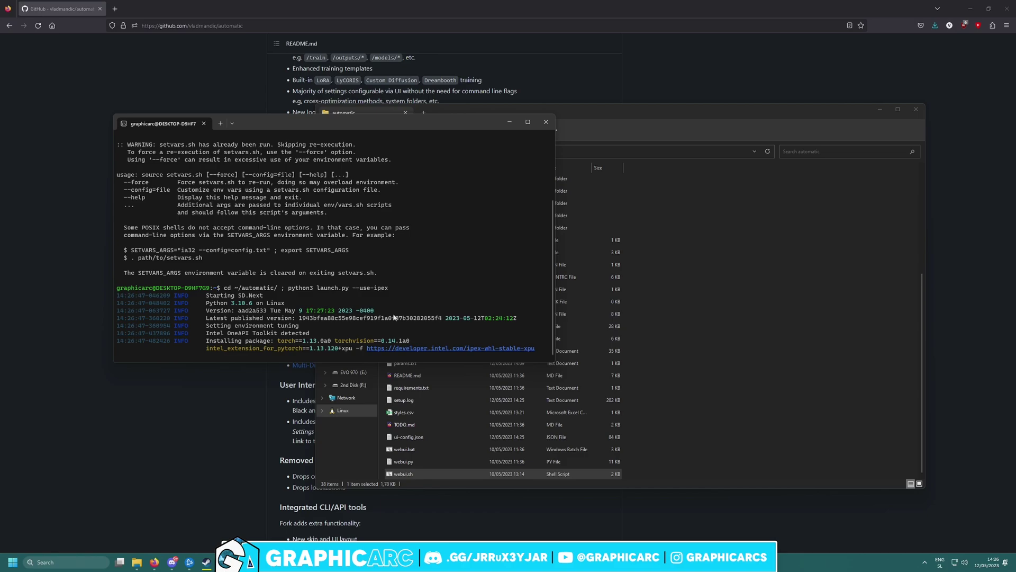
left_click_drag(281, 123, 313, 122)
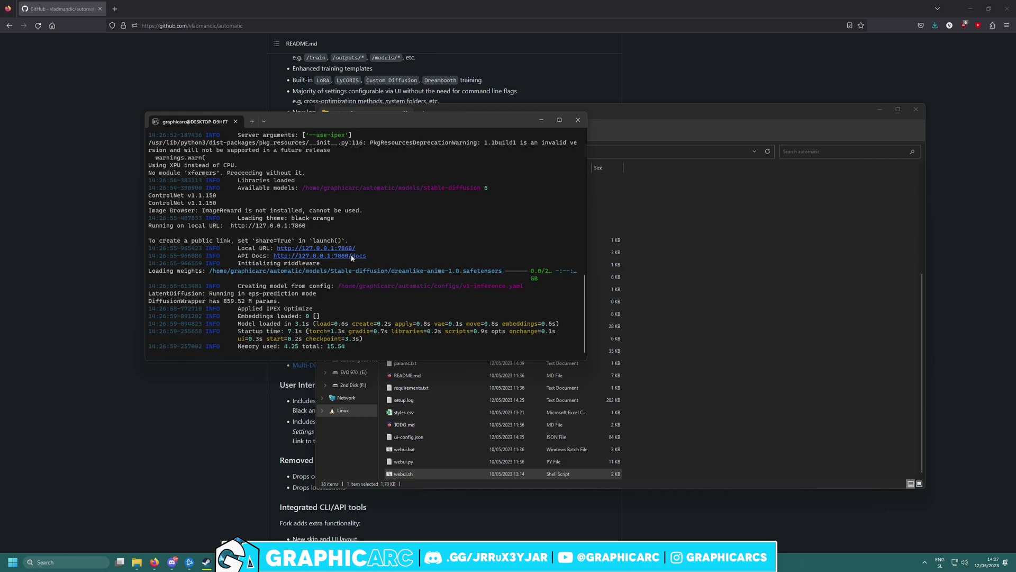
Step: Open 127.0.0.1:7860, keep dreamlike-anime-1.0 as checkpoint, and restore the last generation's parameters
left_click(346, 248, "ctrl")
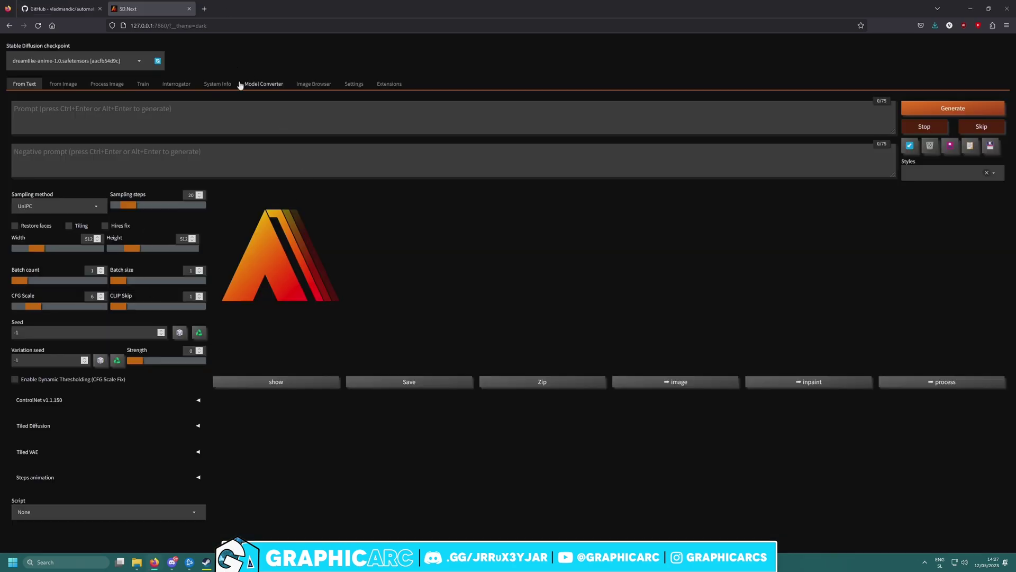
left_click(134, 30)
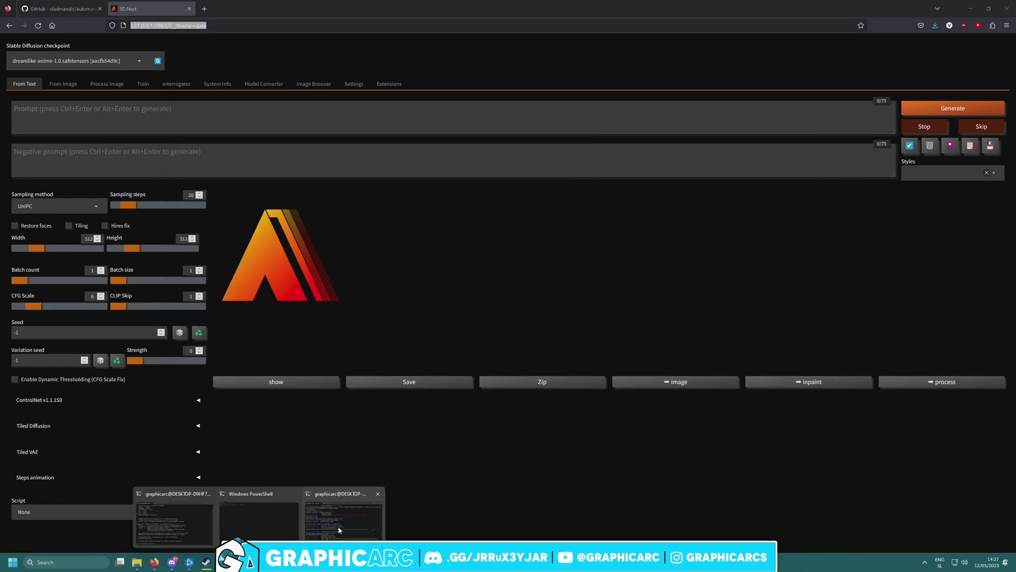
left_click(344, 516)
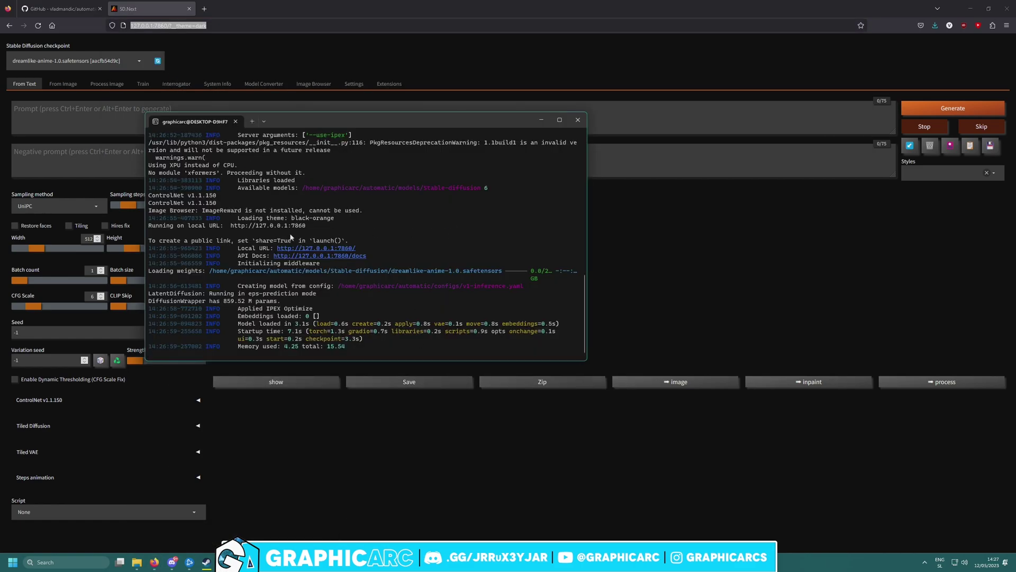
left_click(713, 245)
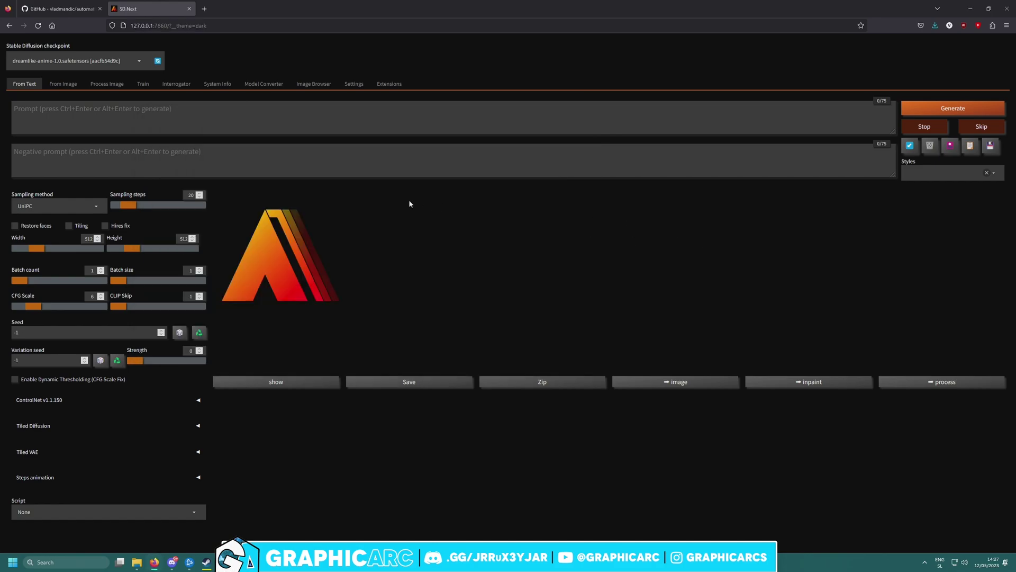
left_click(73, 62)
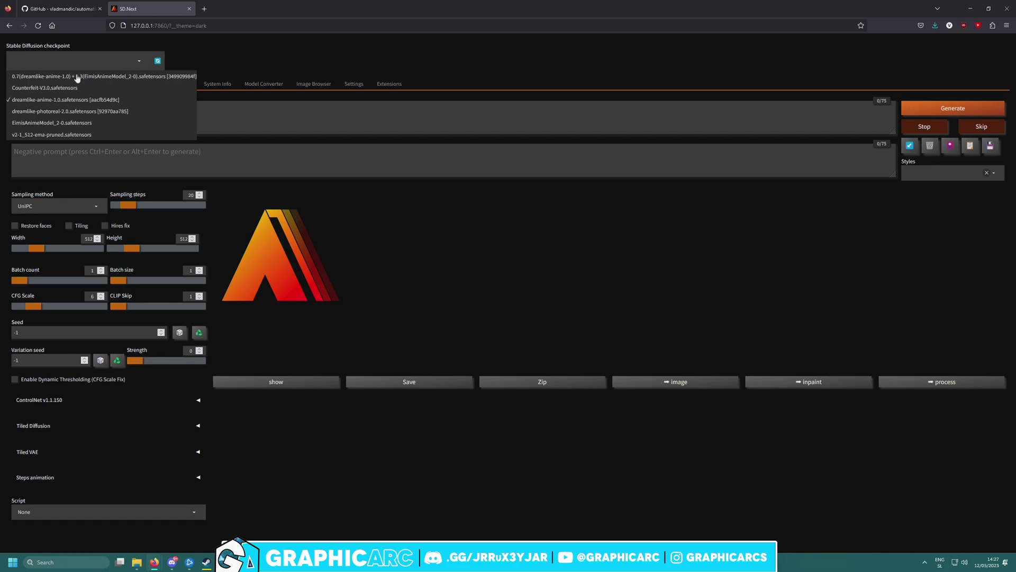
left_click(55, 101)
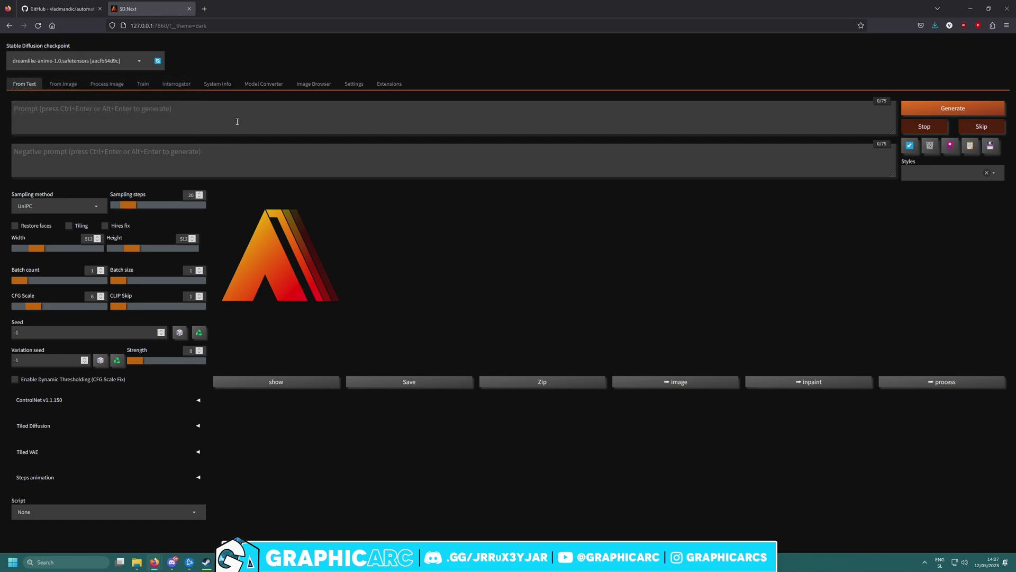
left_click(910, 146)
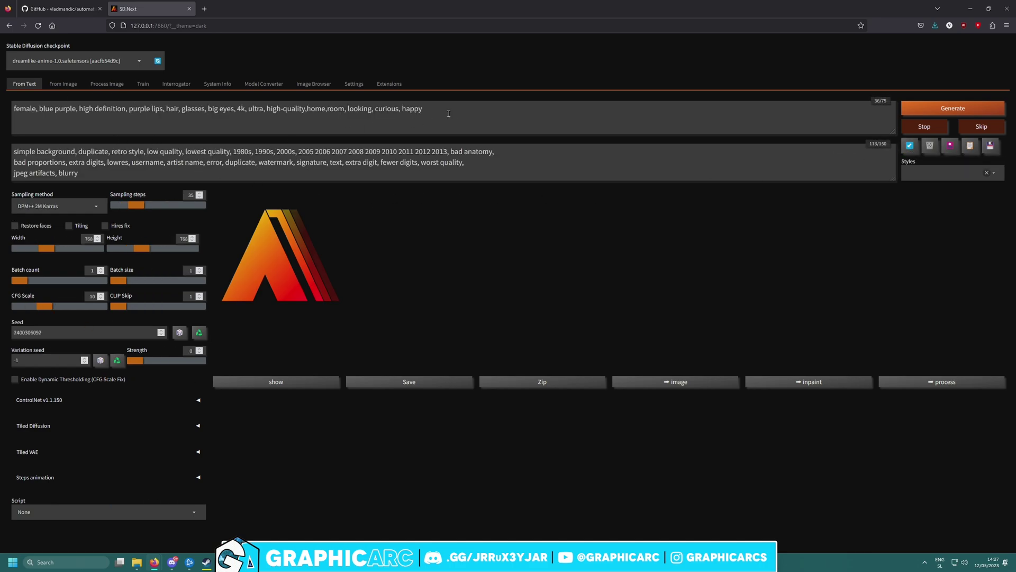
Step: Replace the prompt with 'dragon ball, goku, shirt, orange, ultra instinct, space, 8k, arc, intel, highdefinition'
left_click_drag(449, 113, 1, 106)
key("BackSpace")
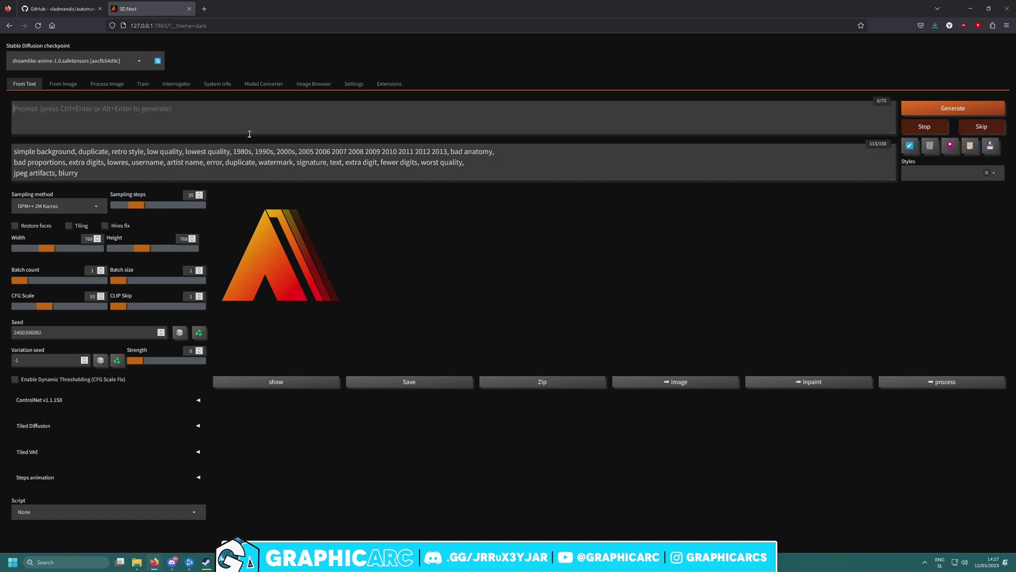
type("dragon,")
key("BackSpace")
type("ball,")
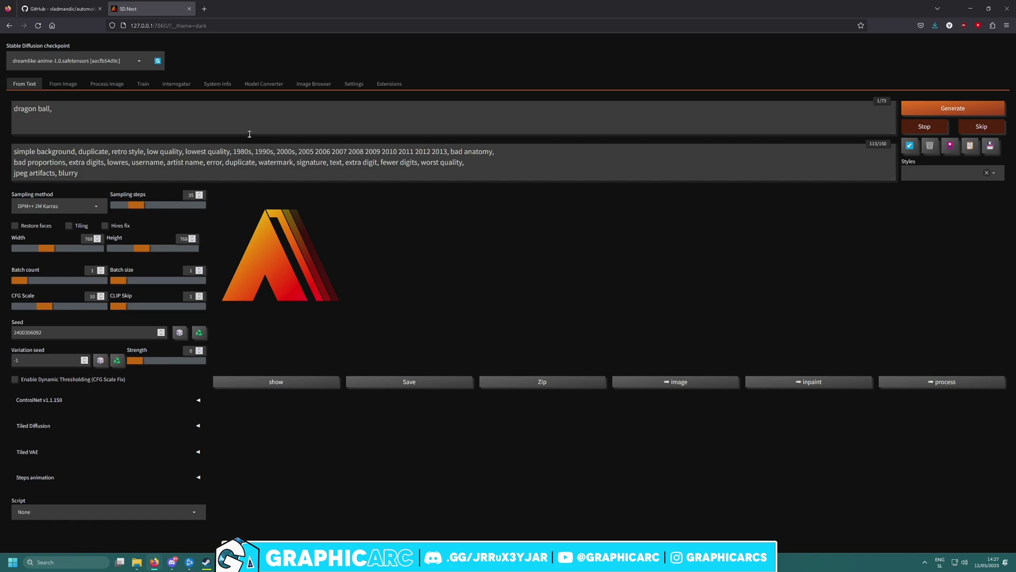
type(" goku, shirt,orange,ultra,instinct,space,")
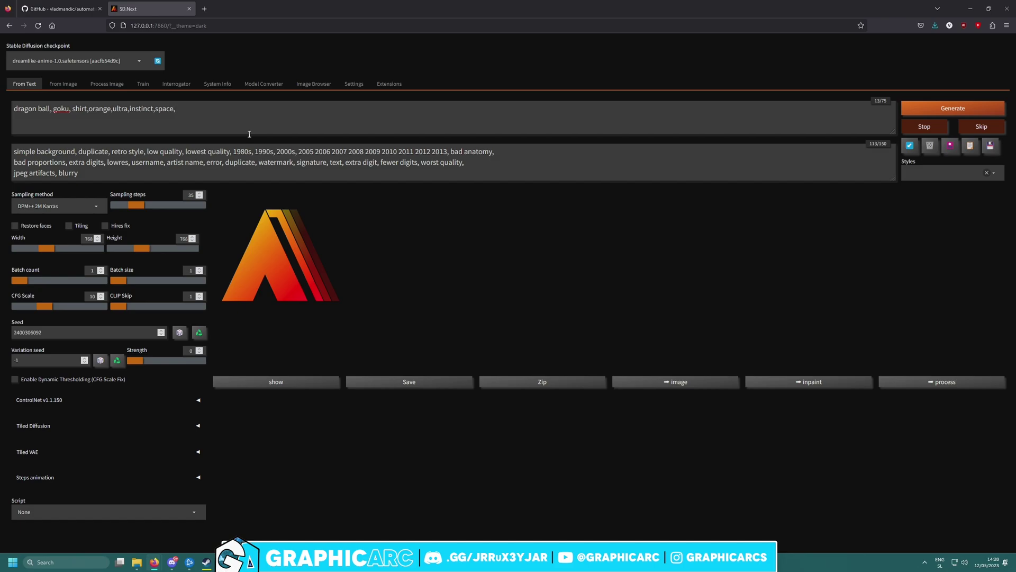
type("arc,intel,highhdefinition,")
Step: Fix the 'highhdefinition' typo, append 'tshirt', and generate the image
left_click(218, 109)
key("BackSpace")
left_click(268, 110)
type("tshirt,")
left_click(915, 107)
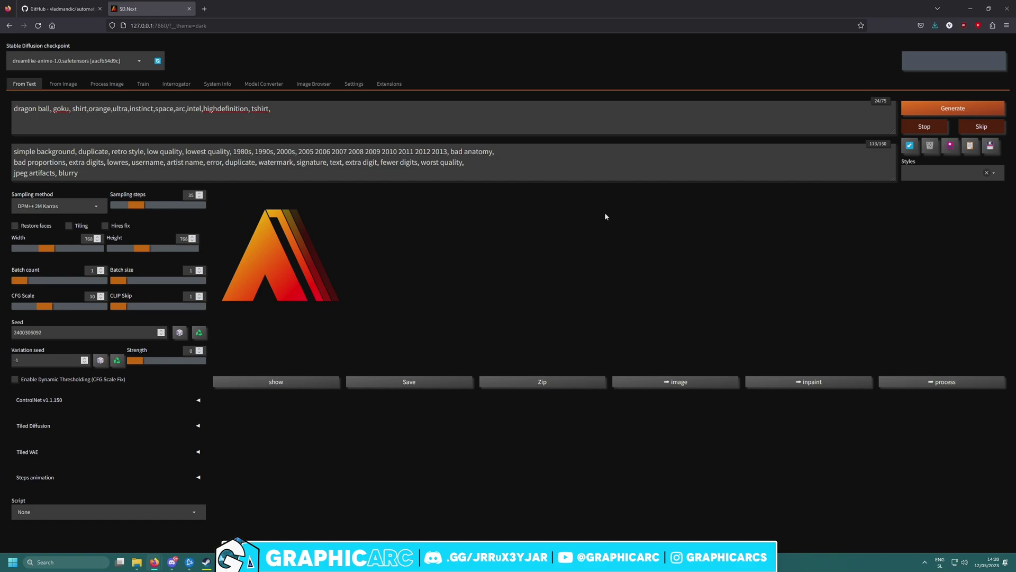
Step: Watch generation progress in the terminal, then return to the finished 768x768 Goku image
mouse_move(277, 560)
left_click(341, 522)
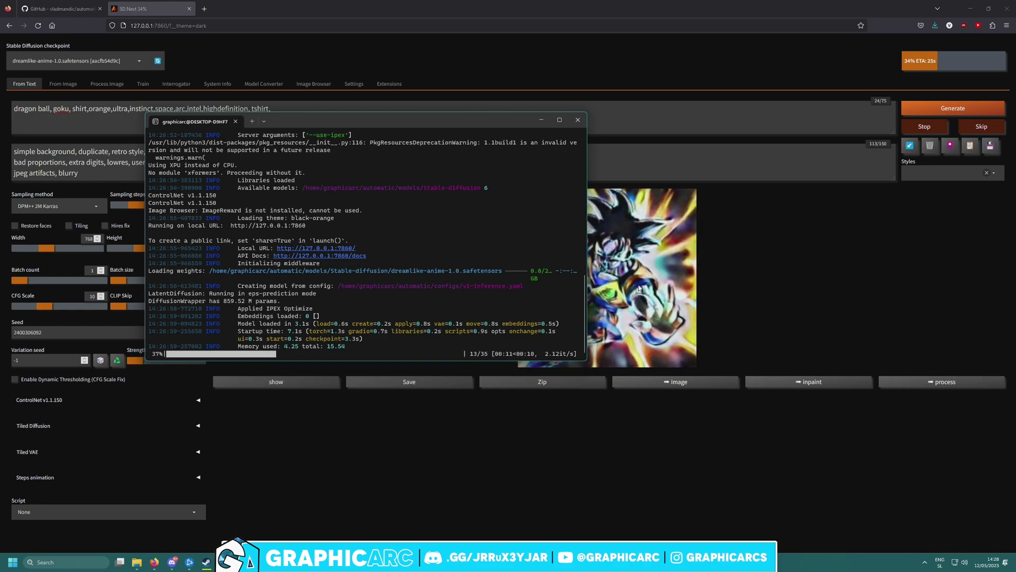
left_click_drag(438, 124, 354, 128)
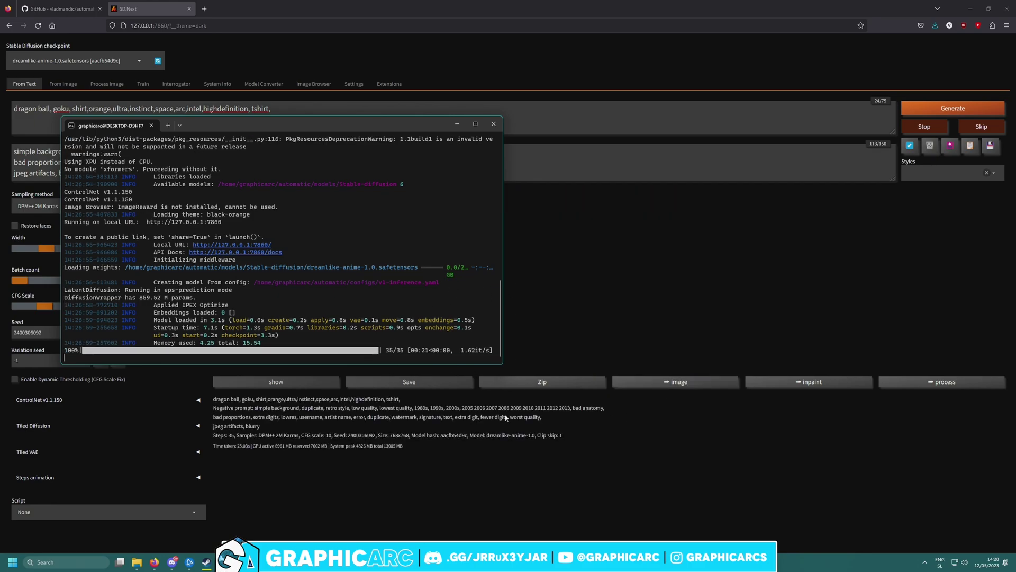
left_click(662, 454)
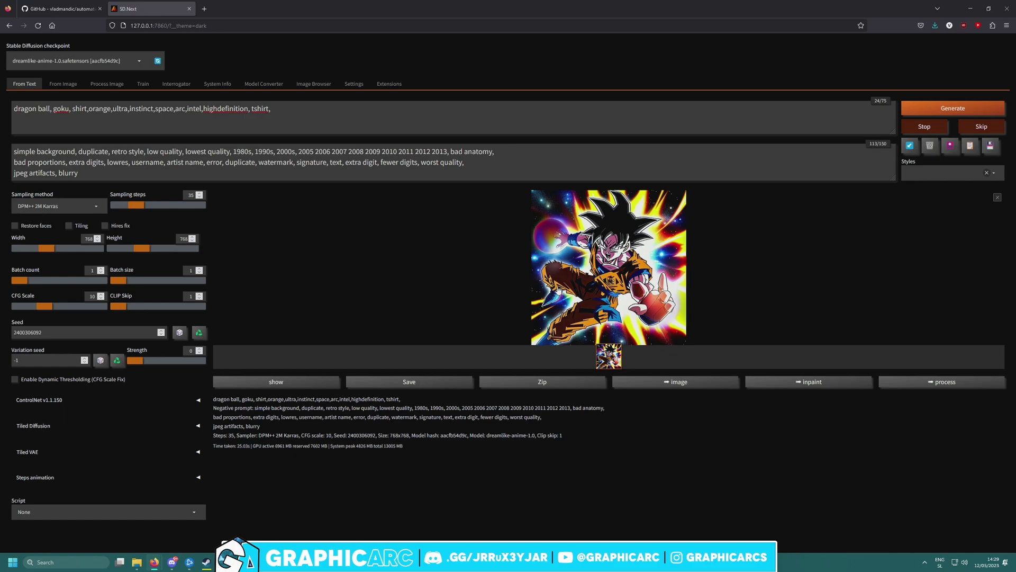
Step: Set sampling steps to 20, clear the seed, and lower CFG scale to 6
left_click_drag(137, 208, 129, 211)
double_click(51, 332)
key("BackSpace")
left_click_drag(46, 309, 33, 311)
Step: Append 'kamehameha,flashes,' to the prompt, generate, and view the result full-screen
left_click(330, 114)
type("kamehameha")
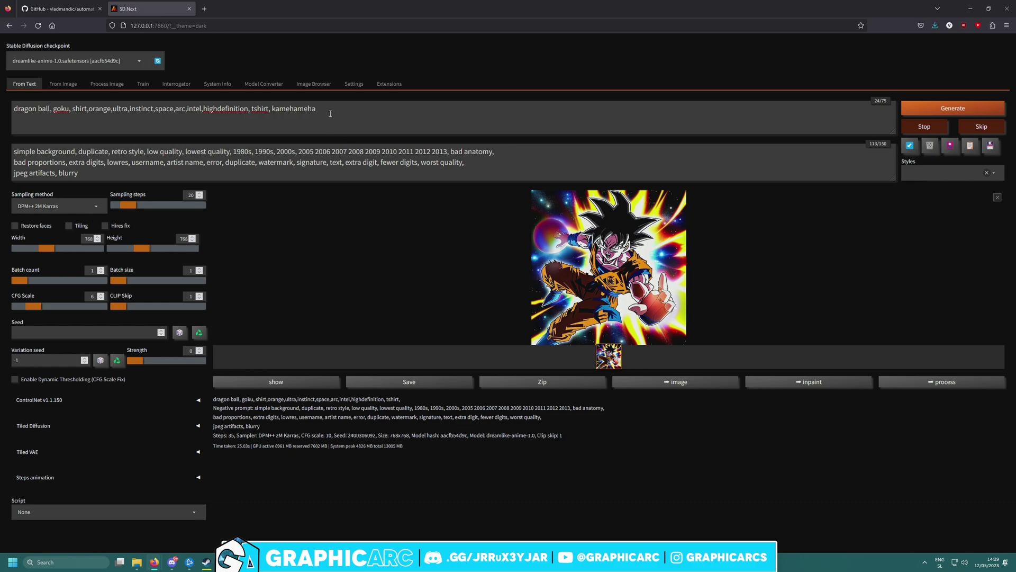
type(",flashes,")
key("ctrl+Return")
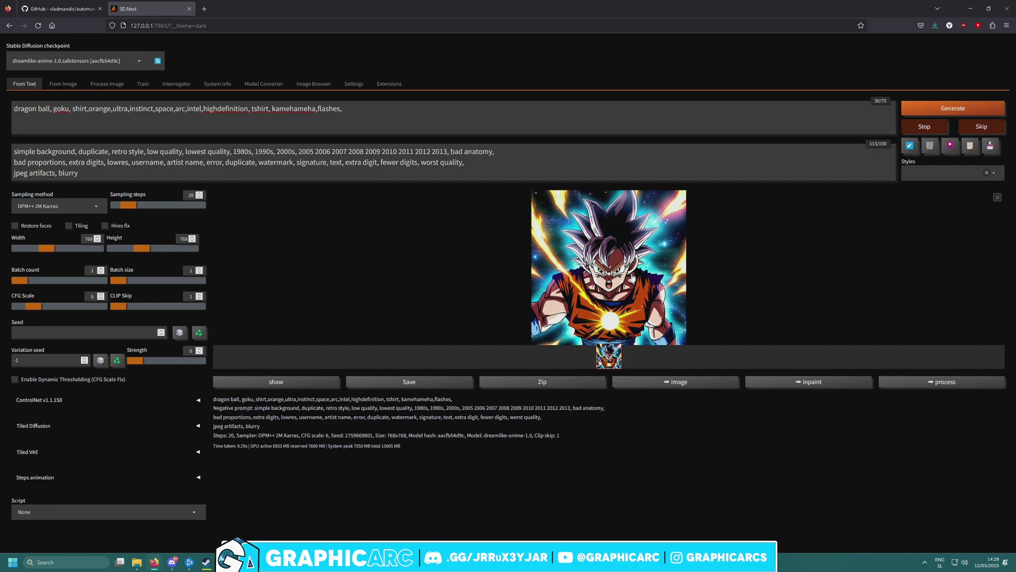
left_click(634, 278)
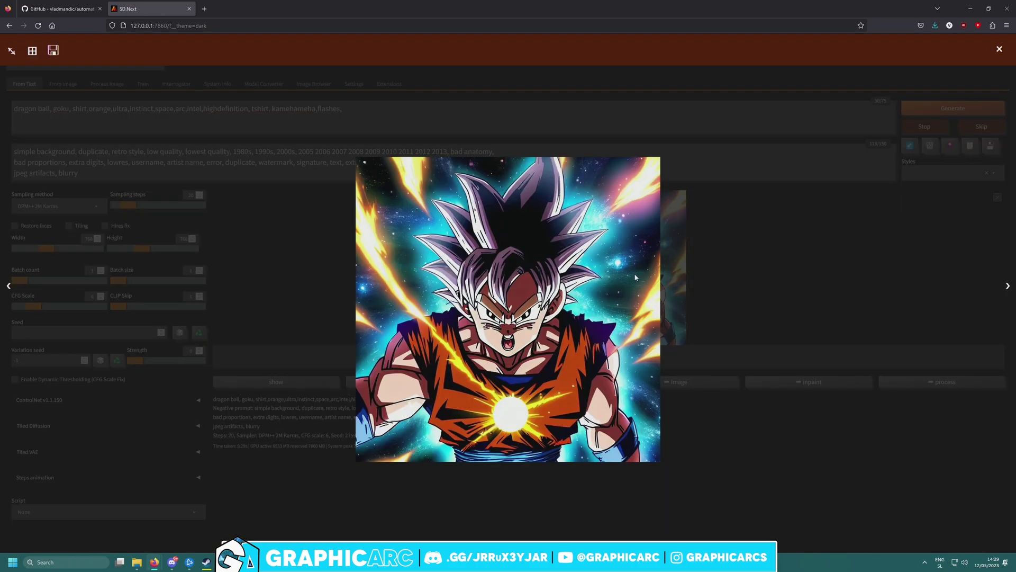
Step: Raise sampling steps to 80 and generate, following progress in the terminal
left_click(764, 351)
left_click_drag(133, 211, 160, 212)
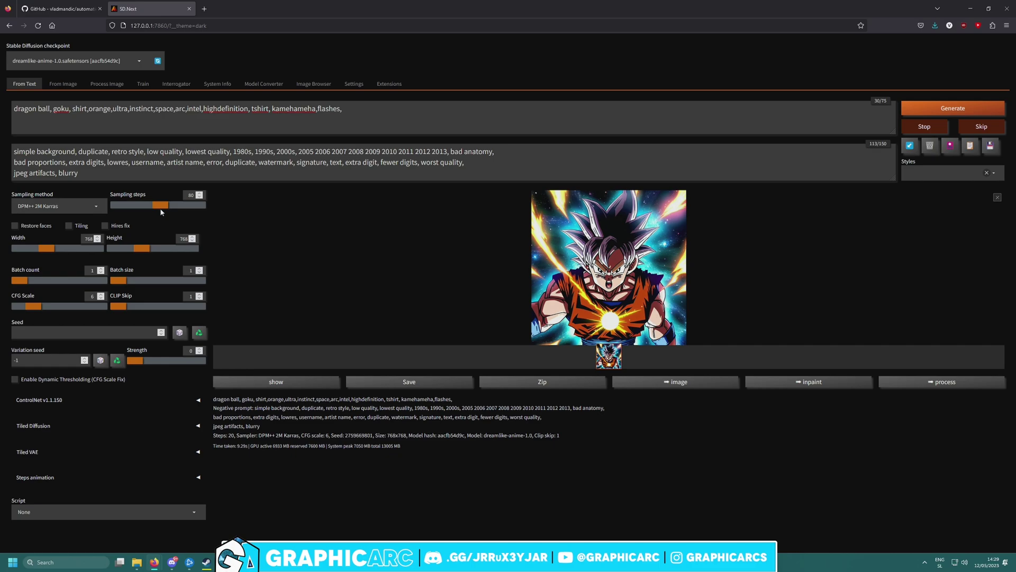
left_click(934, 111)
mouse_move(318, 561)
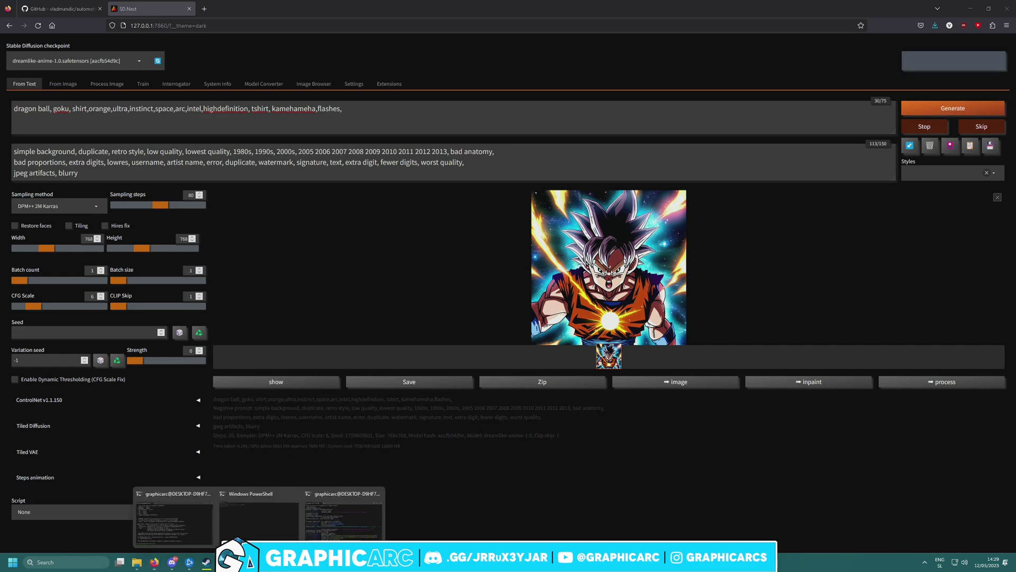
left_click(338, 516)
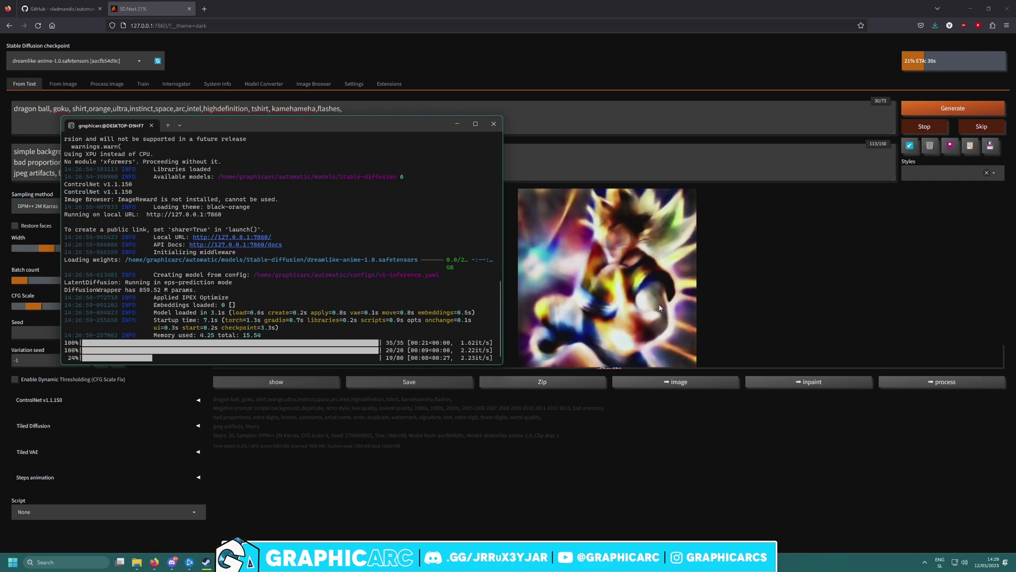
left_click(783, 262)
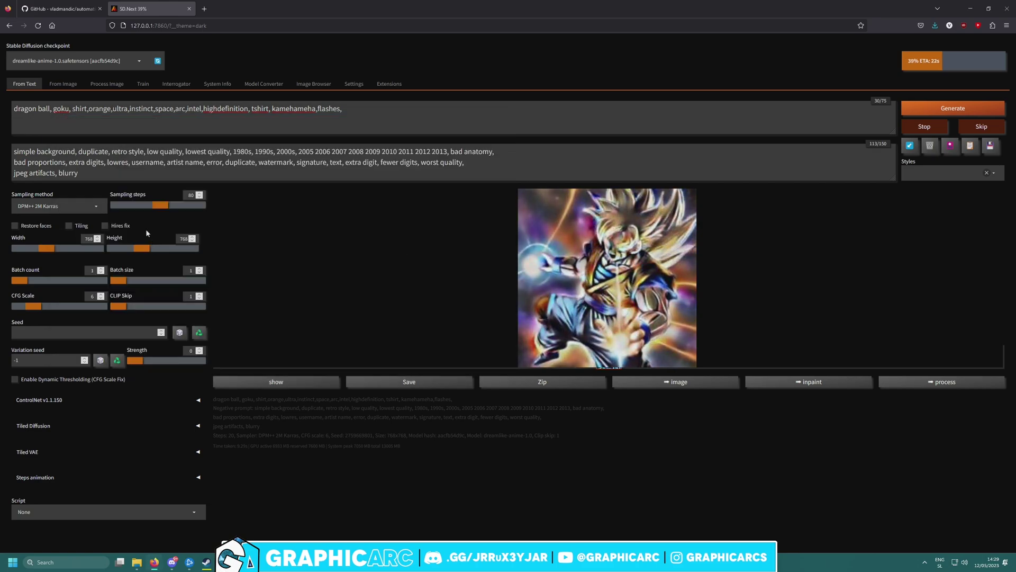
Step: Confirm dreamlike-anime-1.0, select the negative prompt, and open the finished 80-step image
left_click(87, 60)
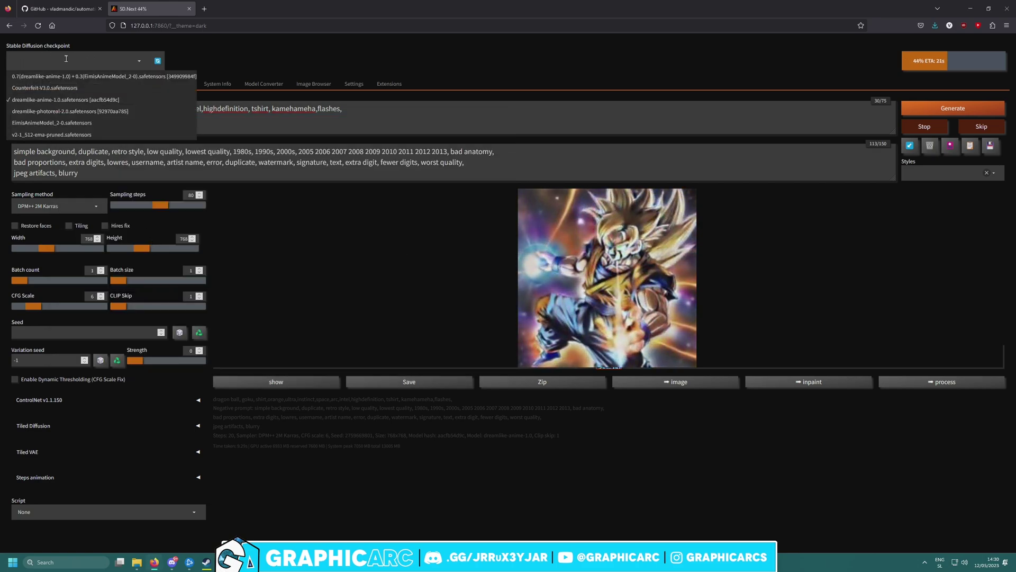
left_click(295, 47)
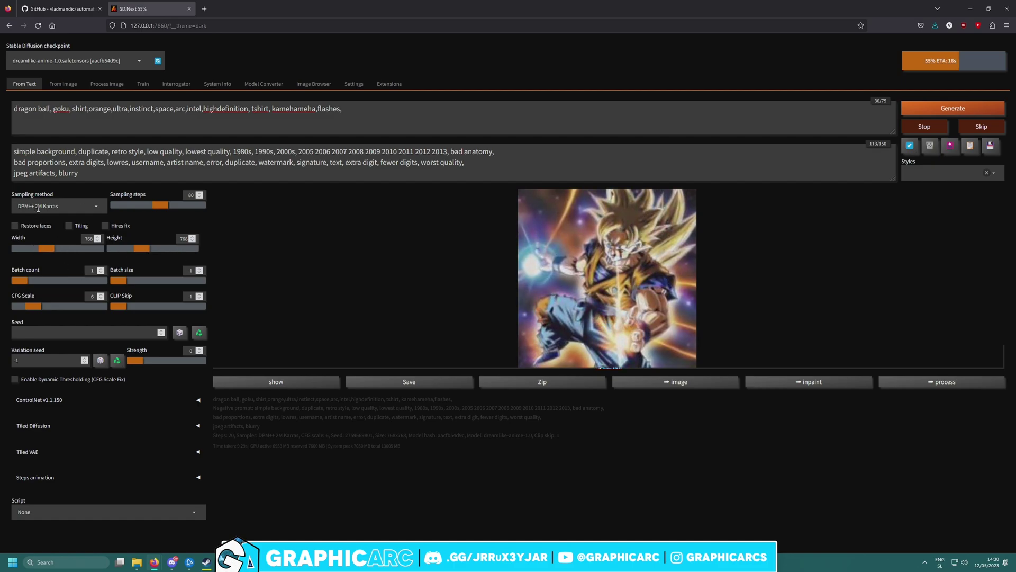
key("ctrl+a")
left_click(30, 151)
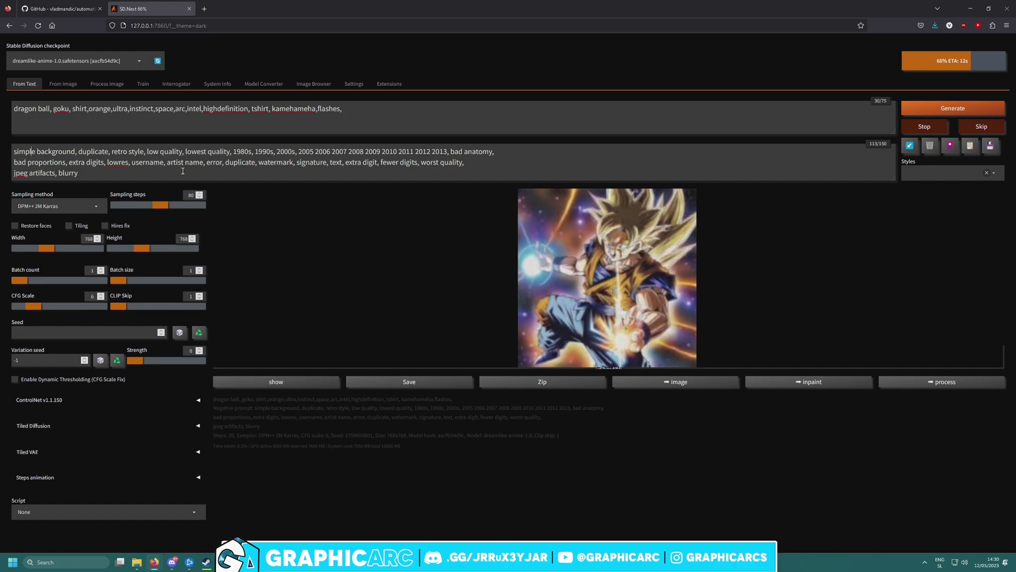
left_click_drag(181, 169, 25, 152)
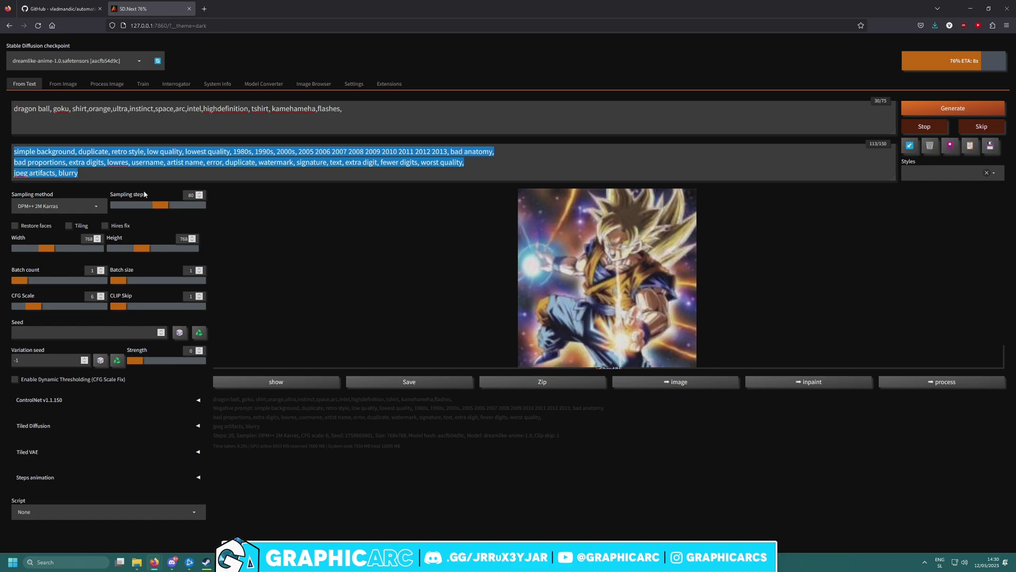
left_click(259, 562)
left_click(343, 521)
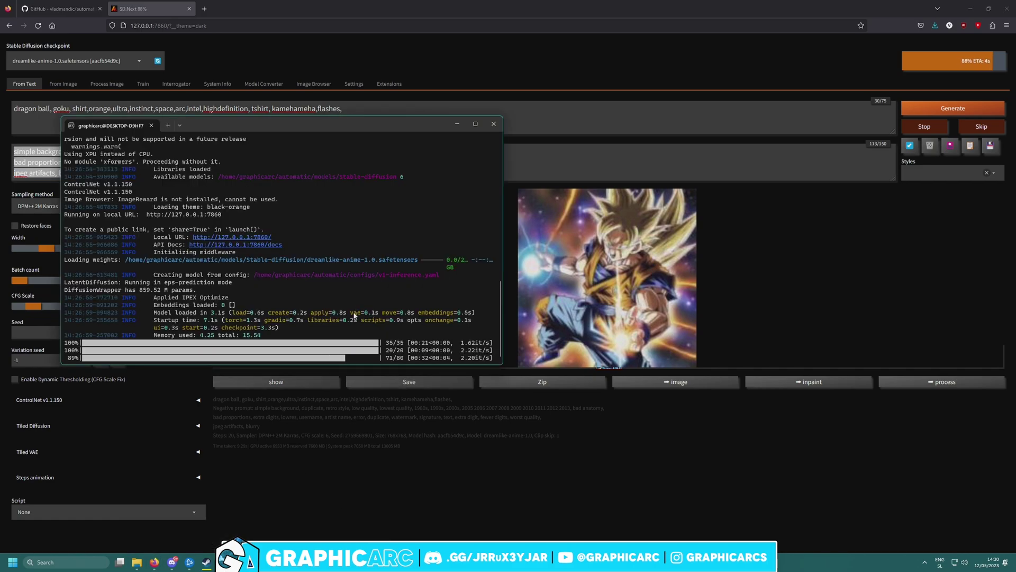
left_click(817, 255)
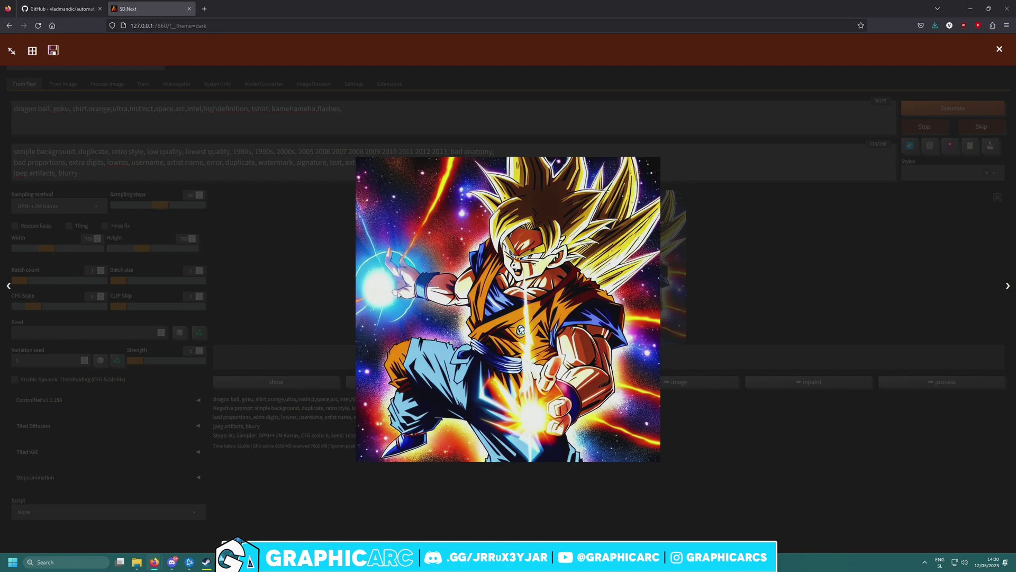
Step: Raise CFG scale to 10 and sampling steps to 115
left_click(763, 422)
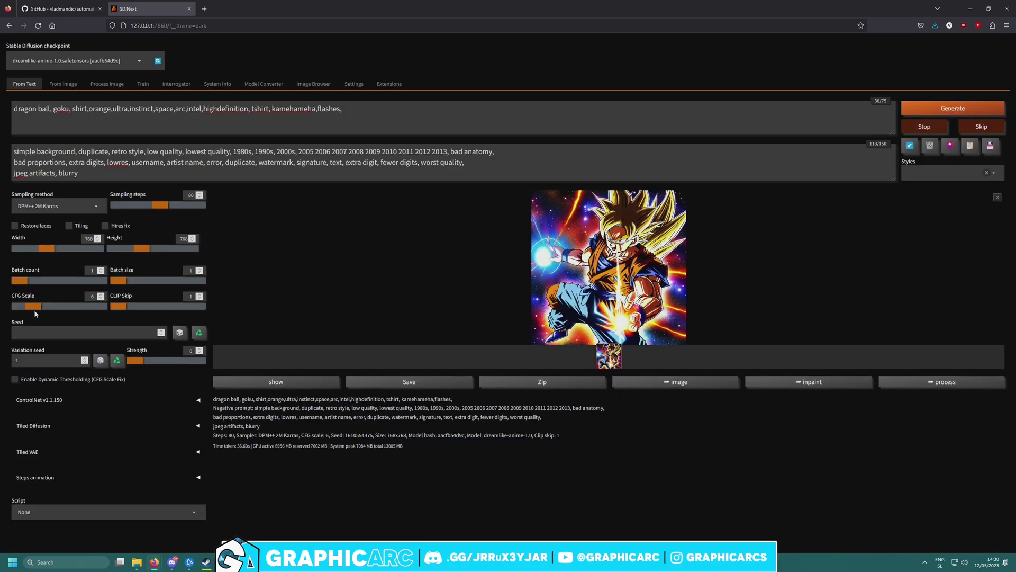
left_click_drag(36, 312, 43, 309)
left_click_drag(163, 209, 181, 211)
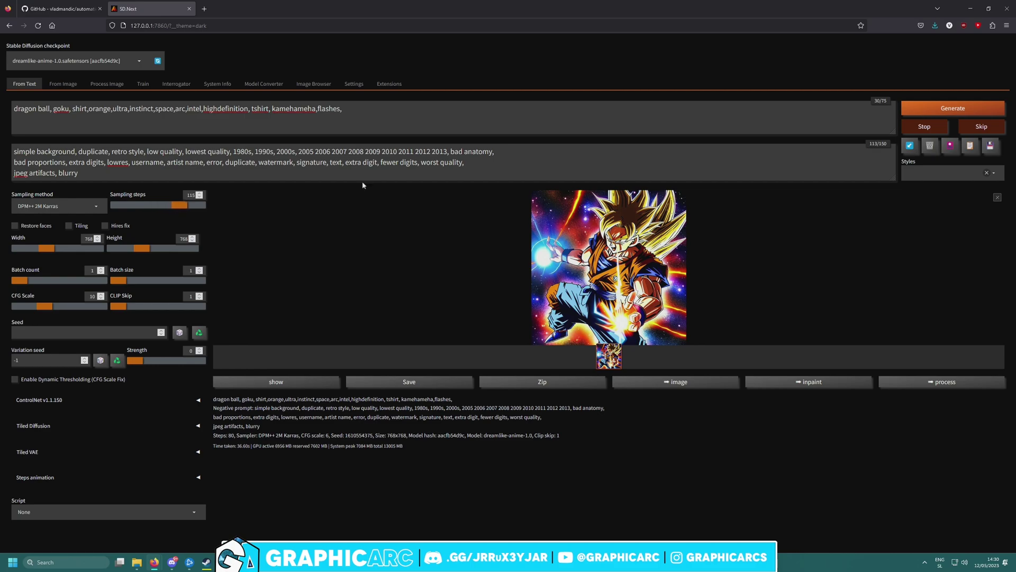
Step: Generate the 115-step, CFG 10 Goku image, monitor the terminal, and view the 52-second result enlarged
left_click(942, 108)
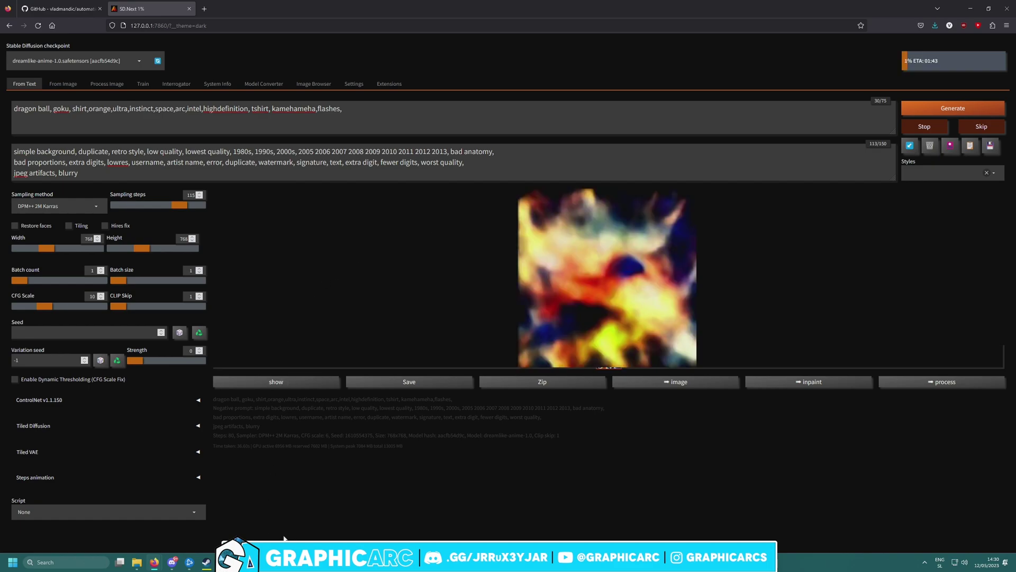
mouse_move(283, 561)
left_click(336, 517)
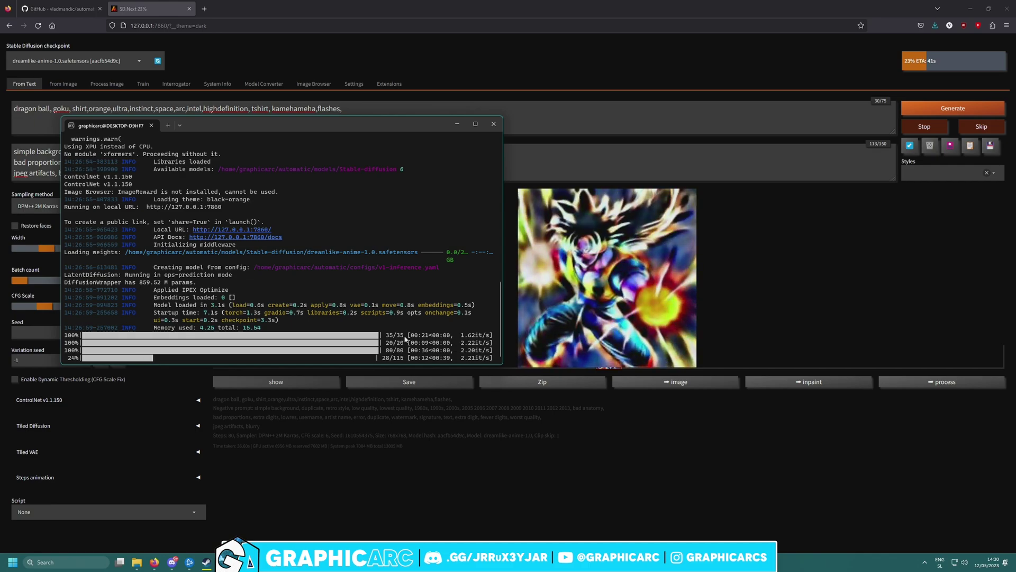
left_click(478, 455)
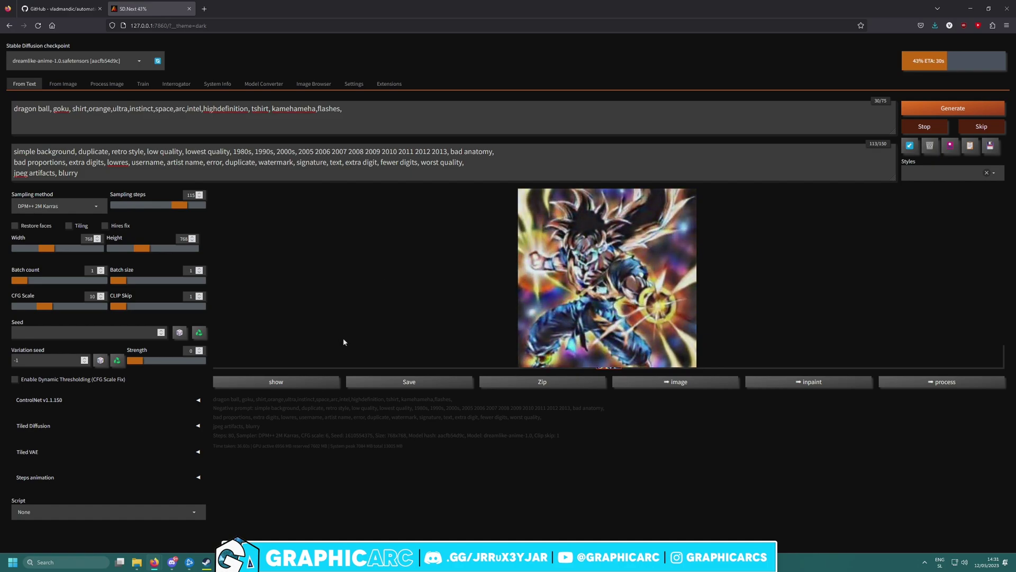
mouse_move(259, 562)
left_click(348, 516)
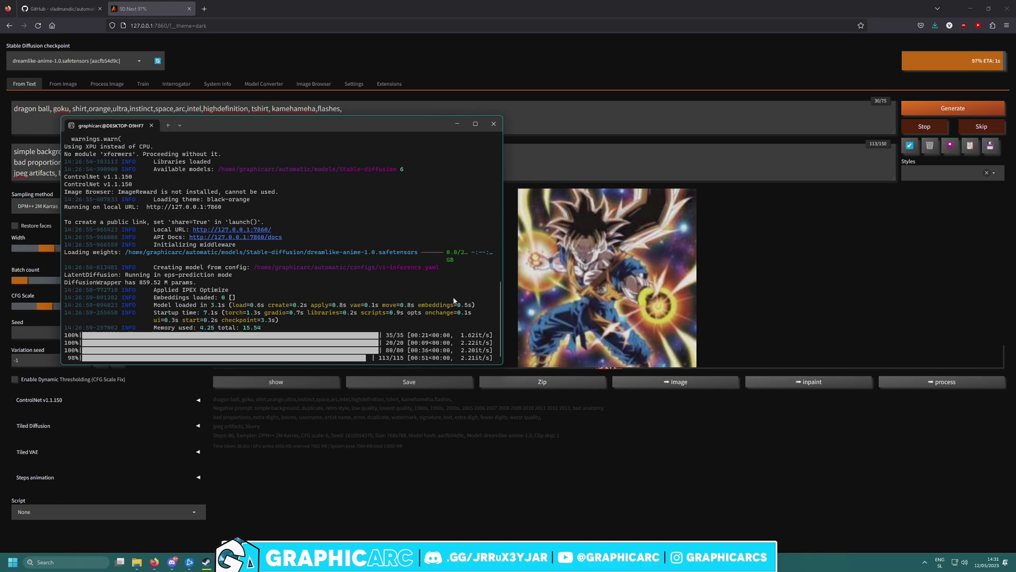
left_click(618, 428)
left_click(632, 294)
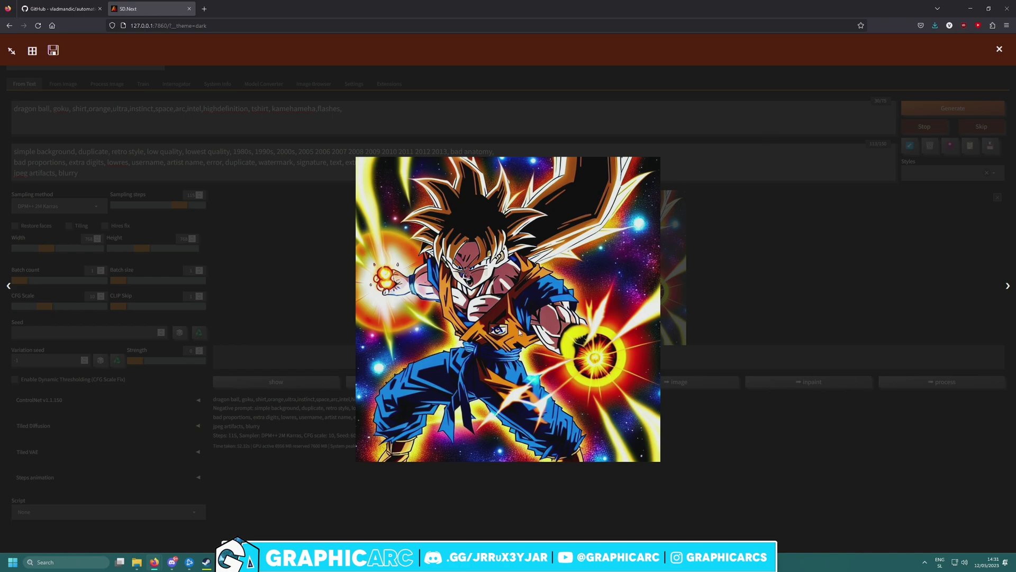
left_click(961, 199)
Step: Change the image size to 1280 width by 720 height and generate a widescreen Goku image
double_click(86, 239)
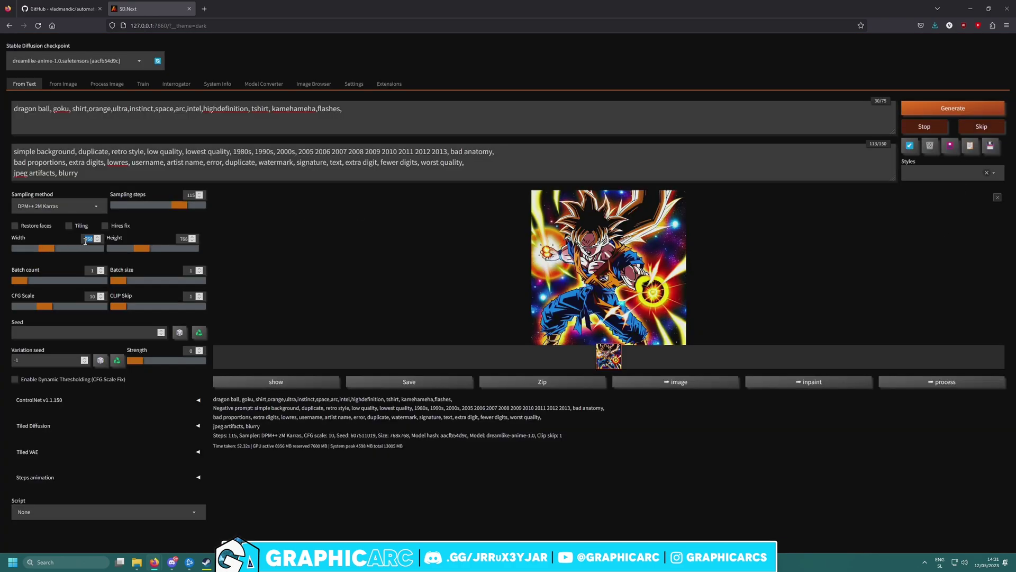
type("1280")
double_click(182, 239)
type("720")
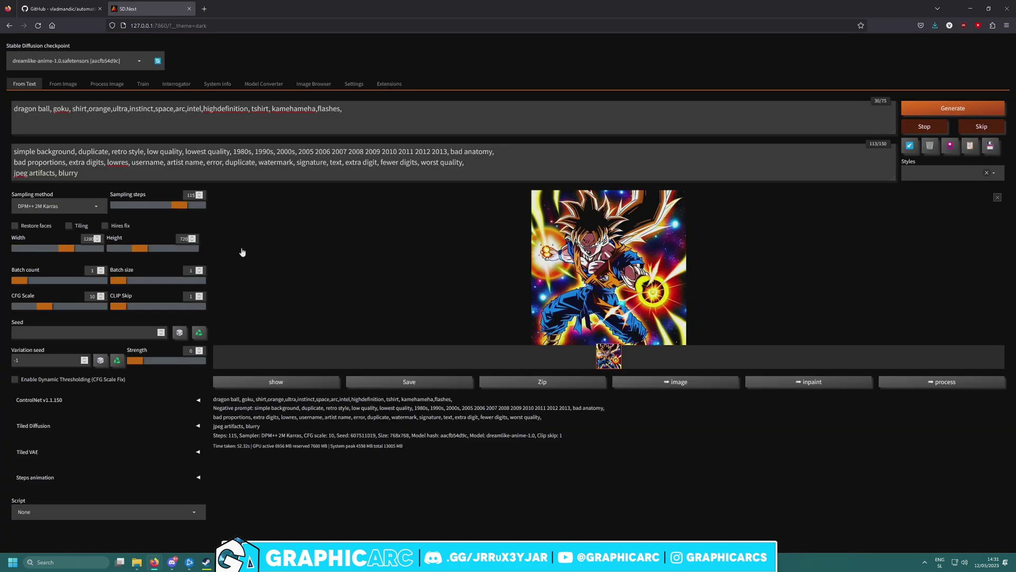
left_click(938, 109)
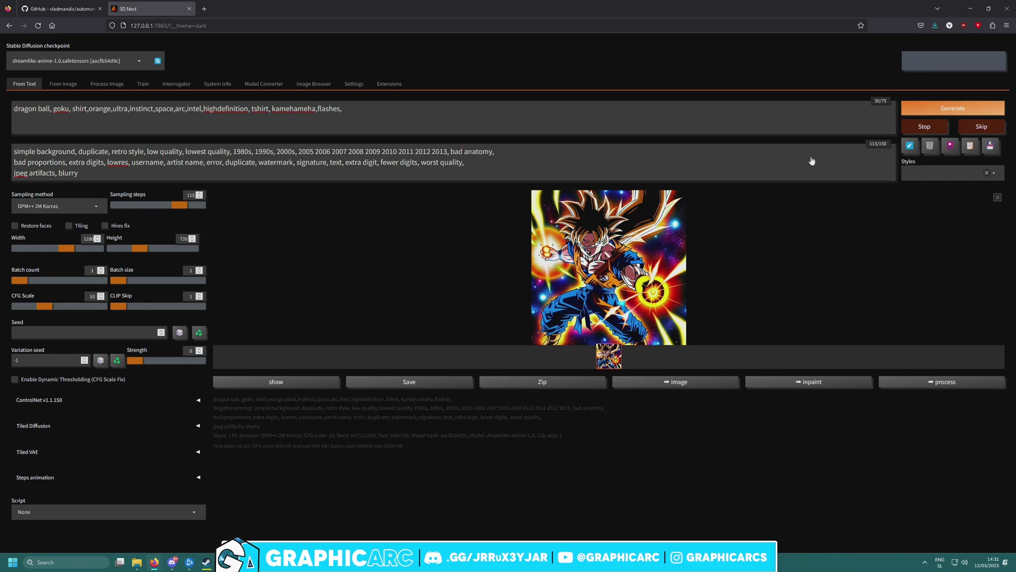